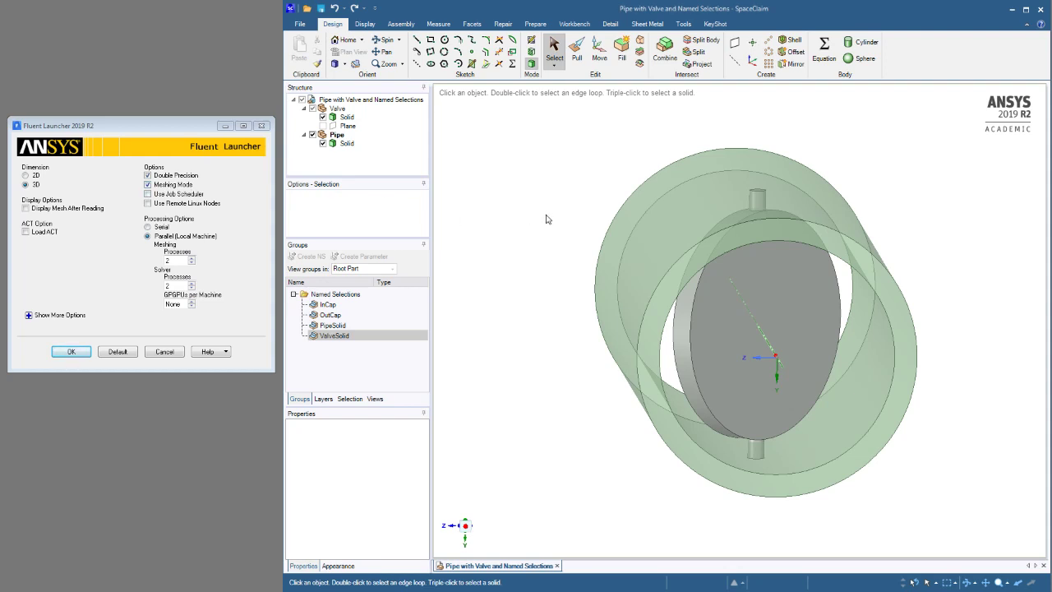
Orbit the pipe-and-valve model to inspect its ring and disc, leaving no edge selected
middle_click_drag(548, 218, 537, 199)
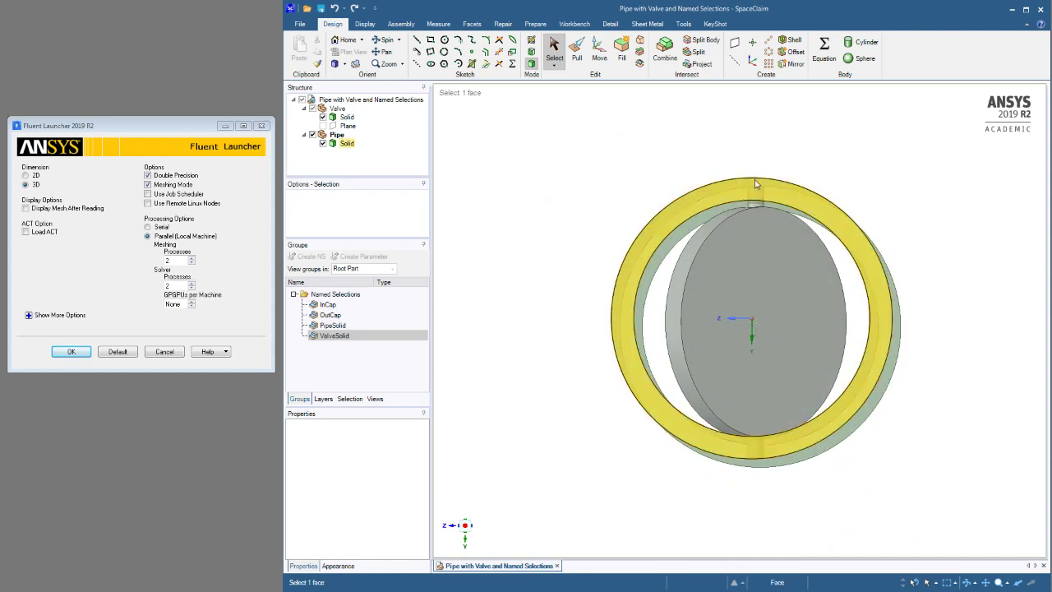
left_click(769, 452)
left_click(746, 132)
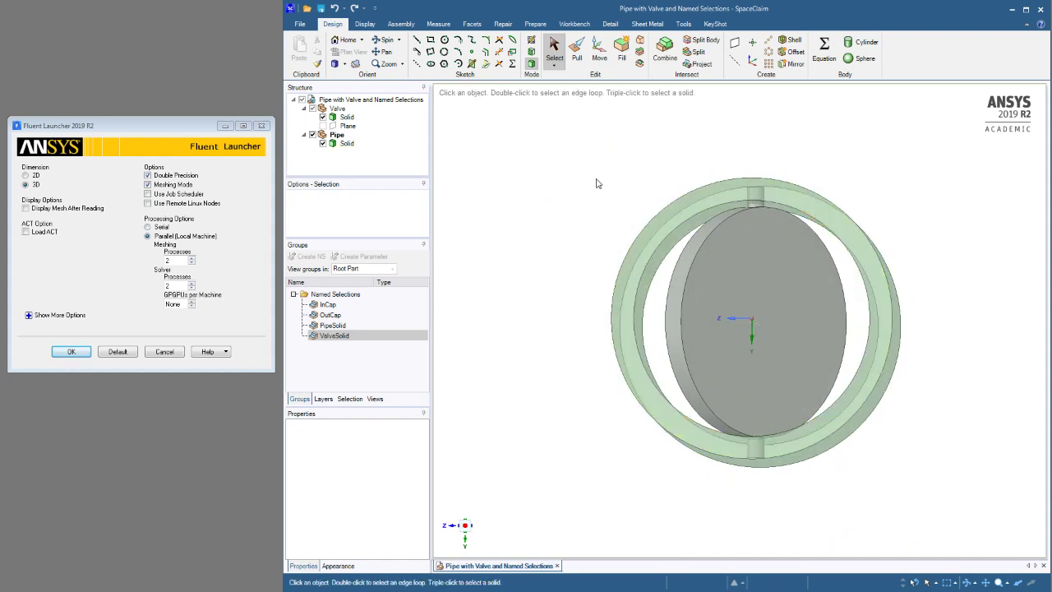
mouse_move(567, 200)
middle_mouse_down()
mouse_move(567, 216)
mouse_move(567, 197)
middle_mouse_up()
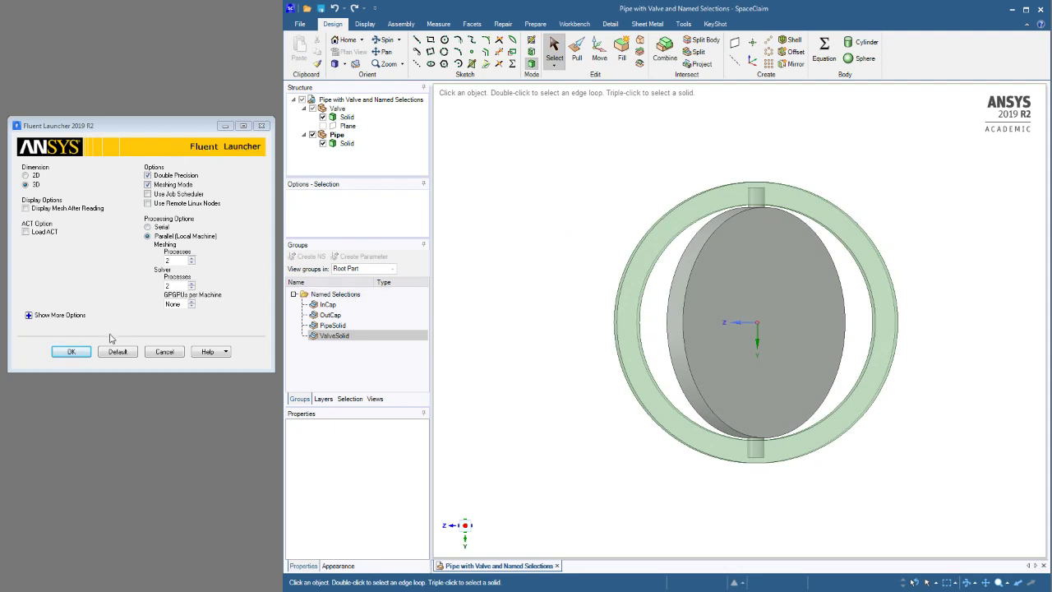
Launch Fluent Meshing, then confirm Save As offers FM Database (*.fmd) and cancel the save
left_click(72, 352)
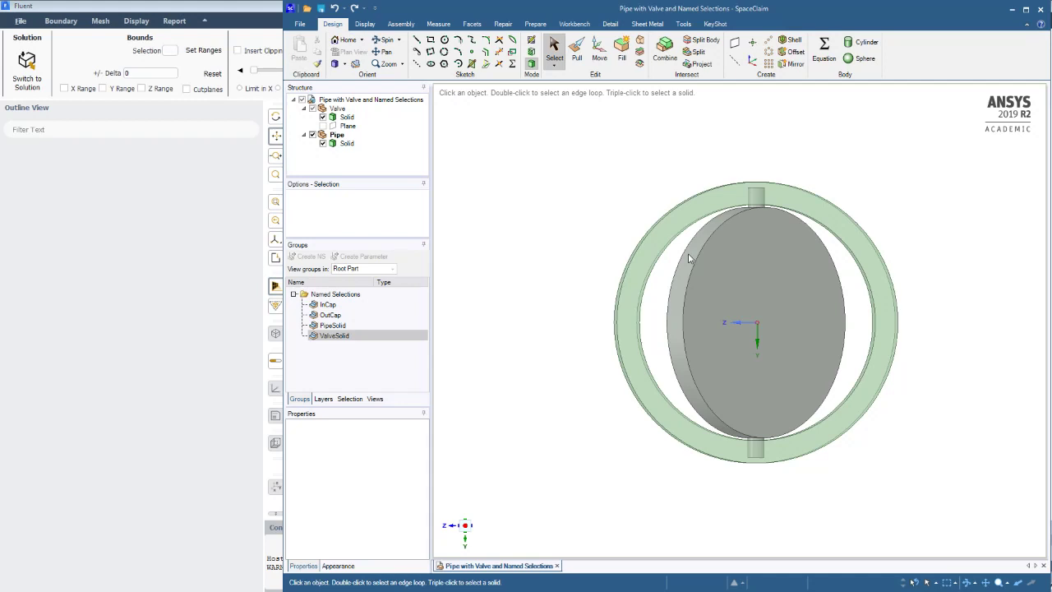
left_click(300, 24)
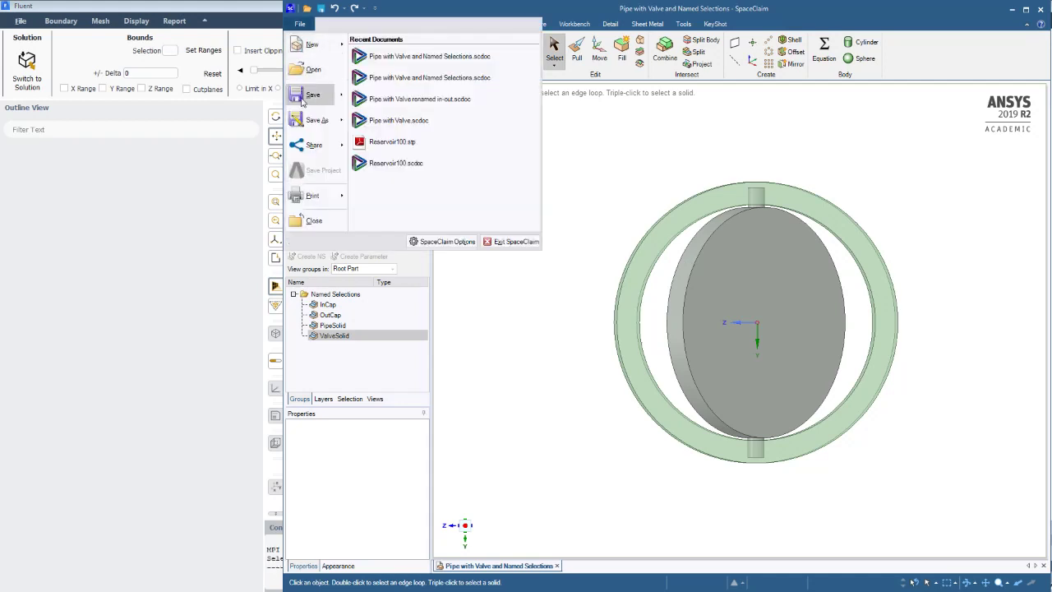
left_click(304, 96)
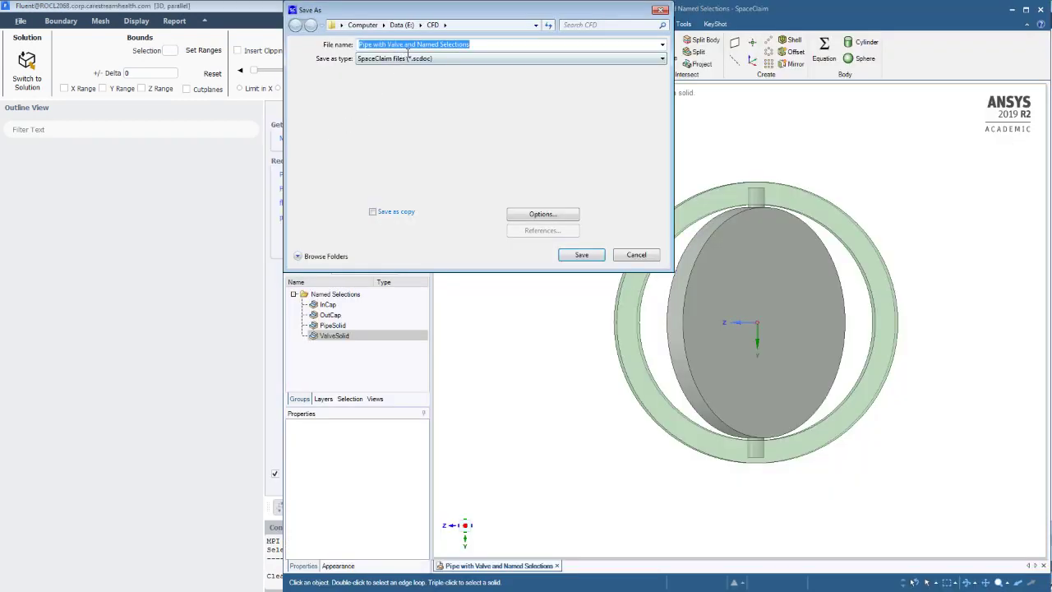
left_click(407, 58)
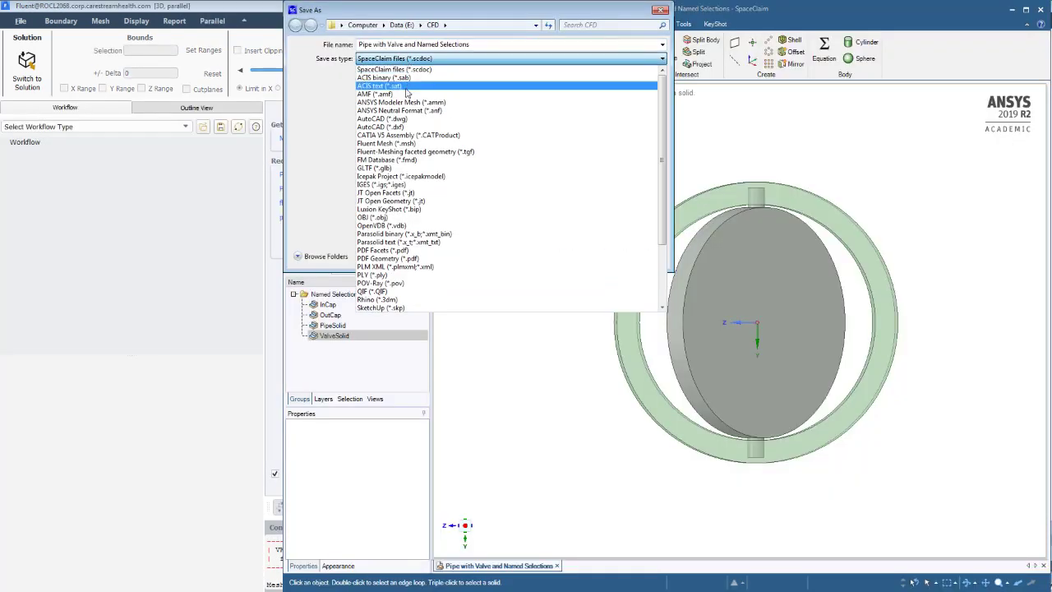
left_click(404, 160)
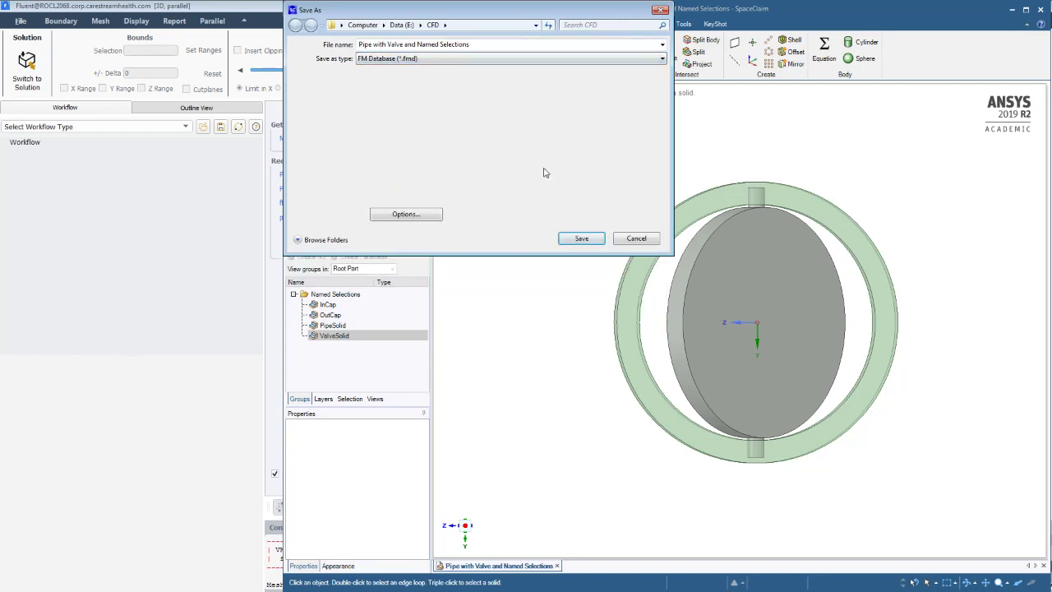
left_click(635, 239)
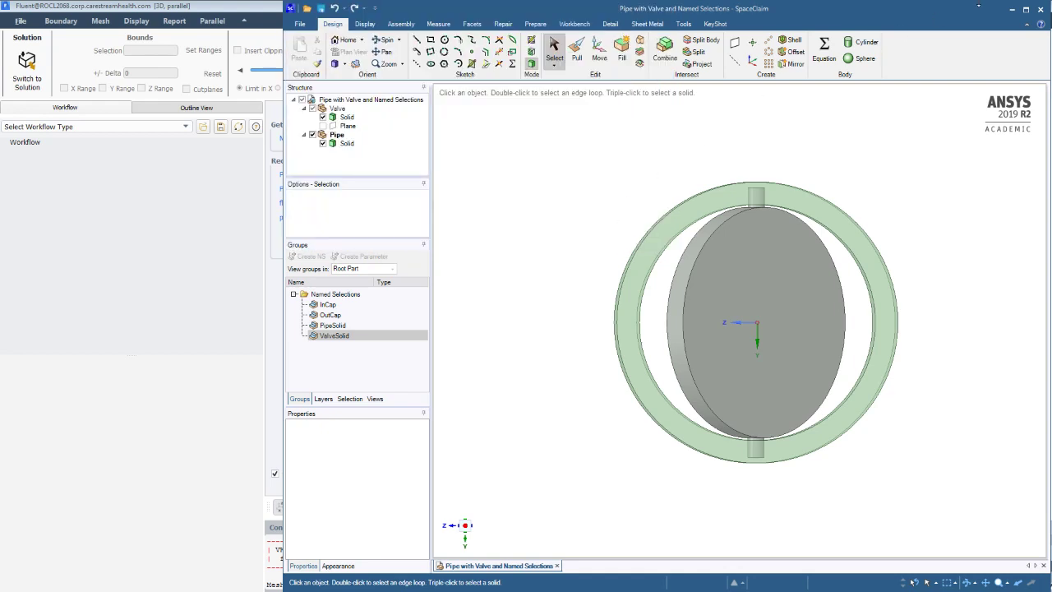
Close the Fluent start page and choose the Fault-tolerant Meshing workflow
left_click(1012, 10)
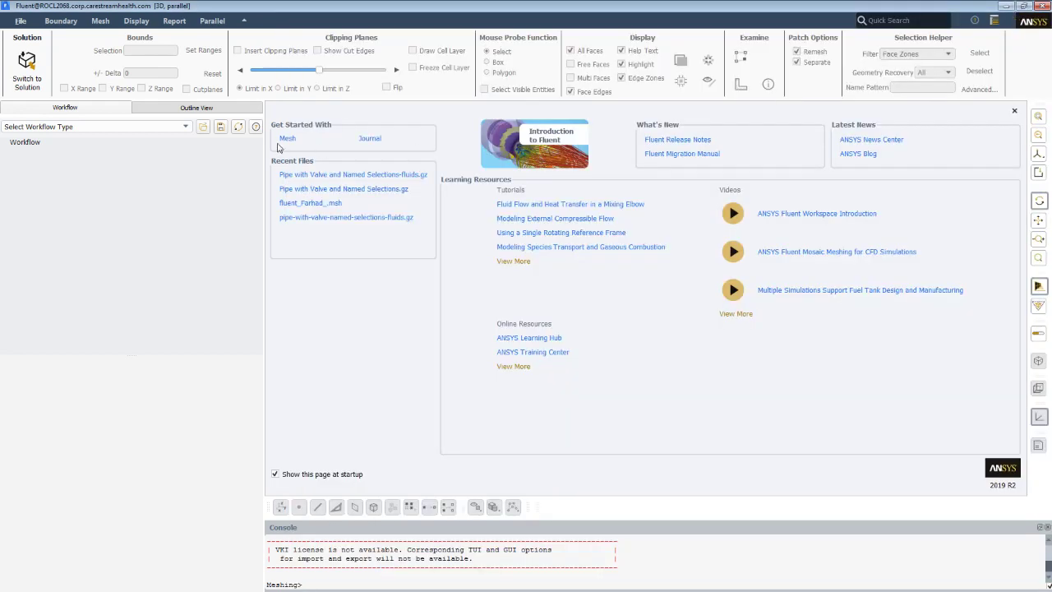
left_click(1015, 110)
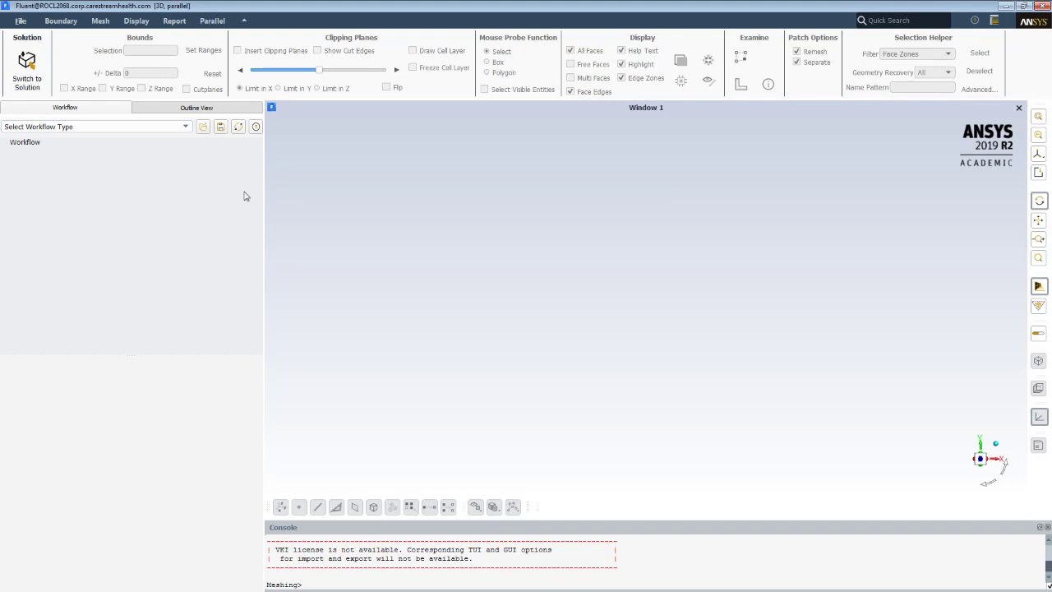
left_click(186, 127)
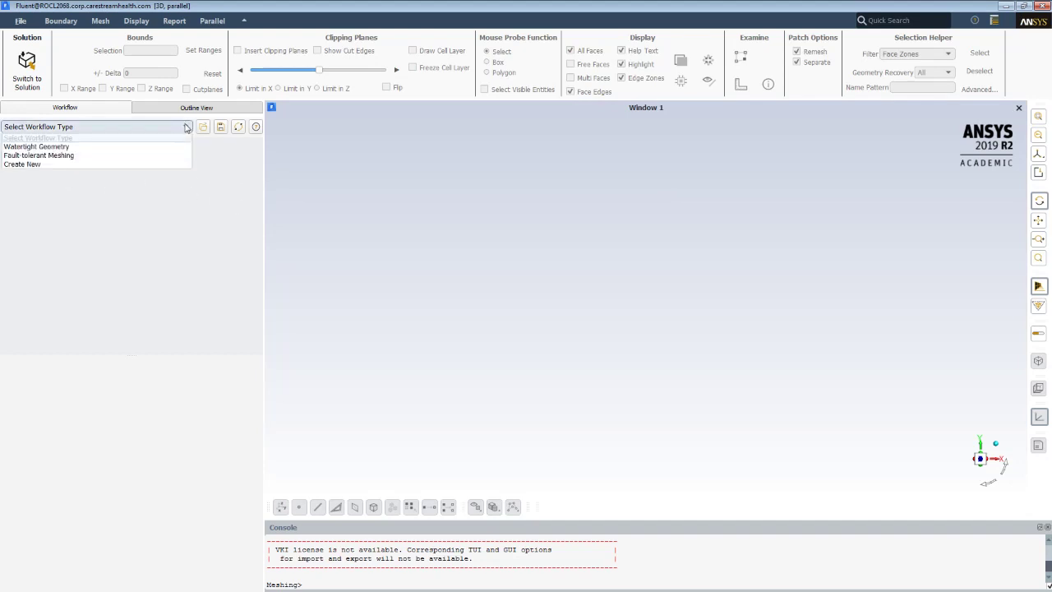
left_click(90, 156)
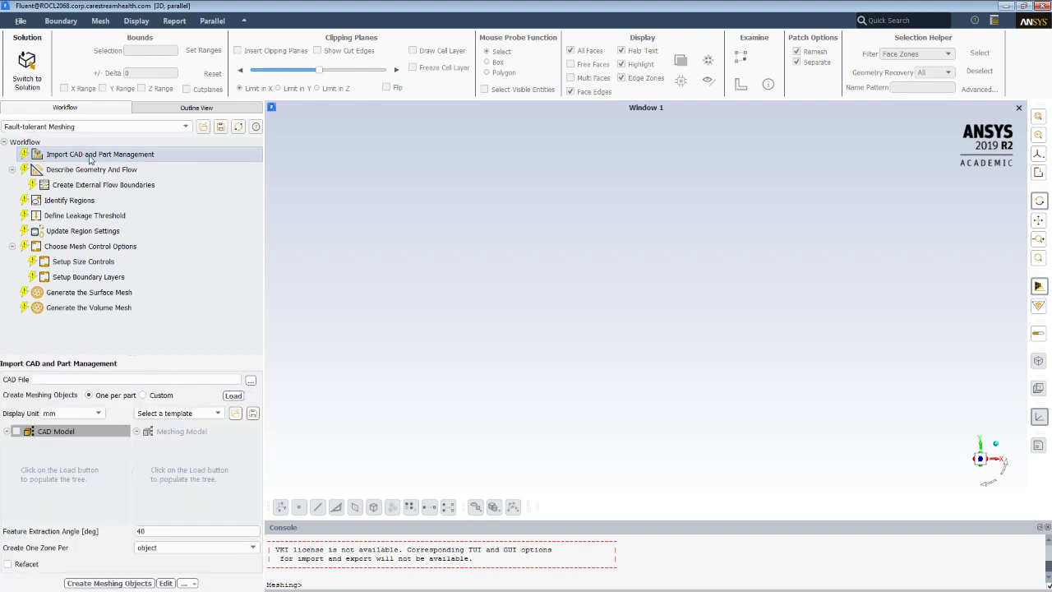
Import and load 'Pipe with Valve and Named Selections.fmd' with its Valve and Pipe parts
left_click(251, 381)
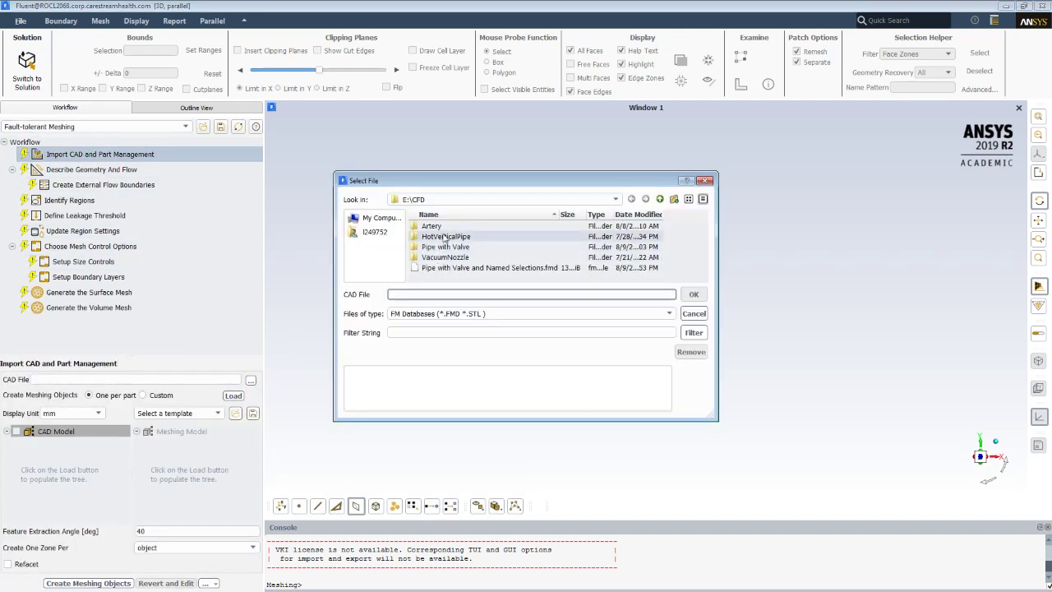
double_click(445, 247)
left_click(451, 258)
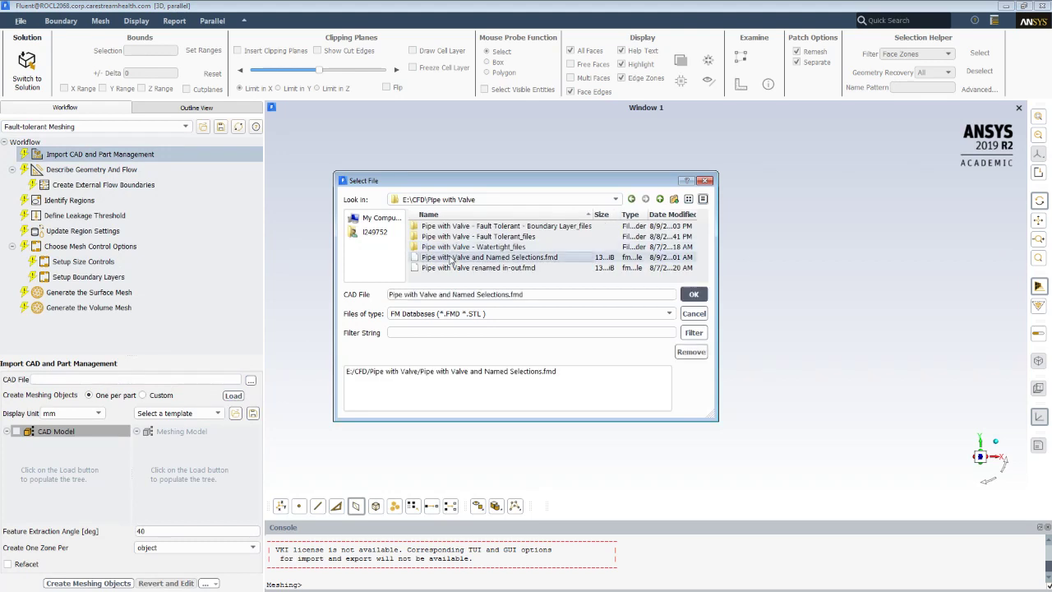
left_click(695, 295)
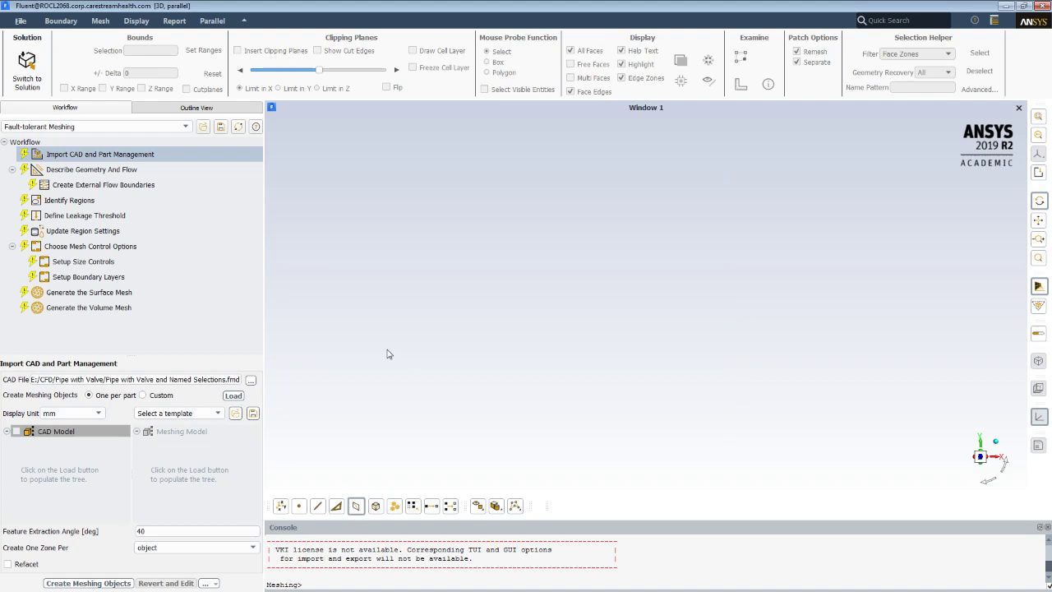
left_click(234, 396)
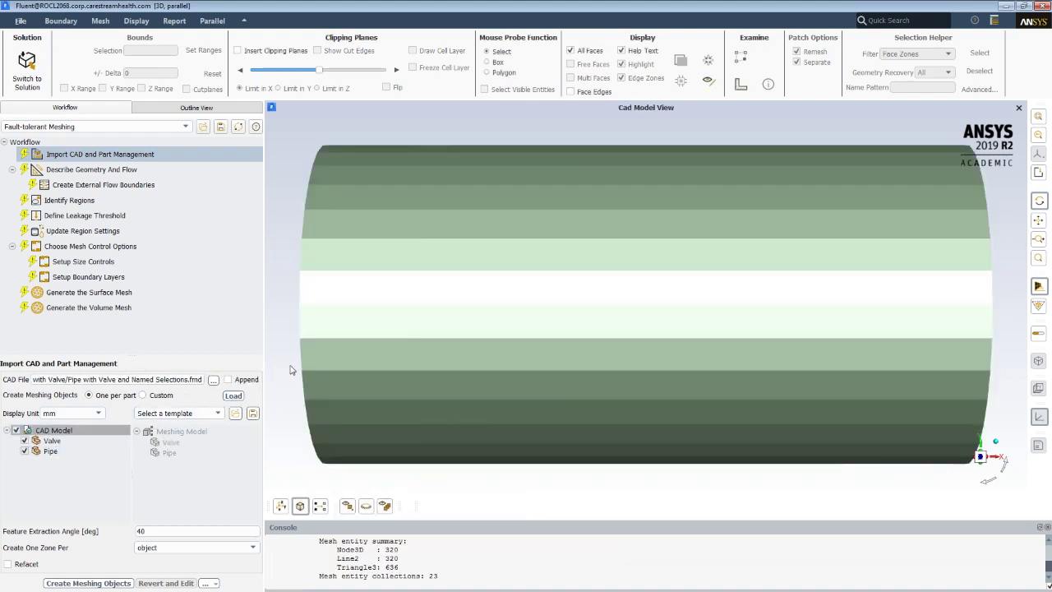
left_click_drag(293, 371, 615, 370)
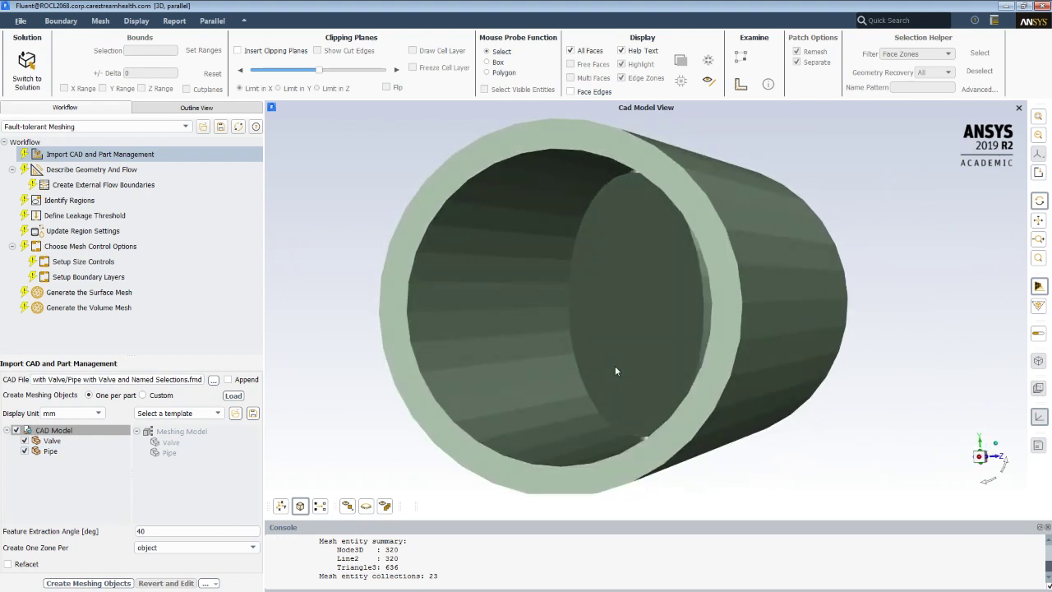
Create meshing objects and describe the geometry as internal flow through the object
left_click(88, 583)
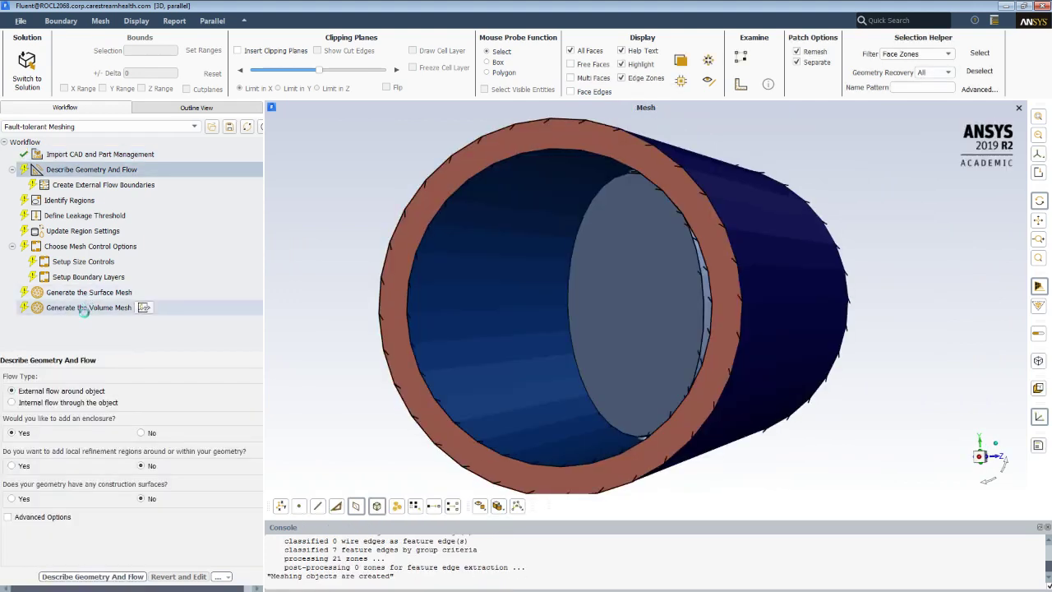
left_click(11, 403)
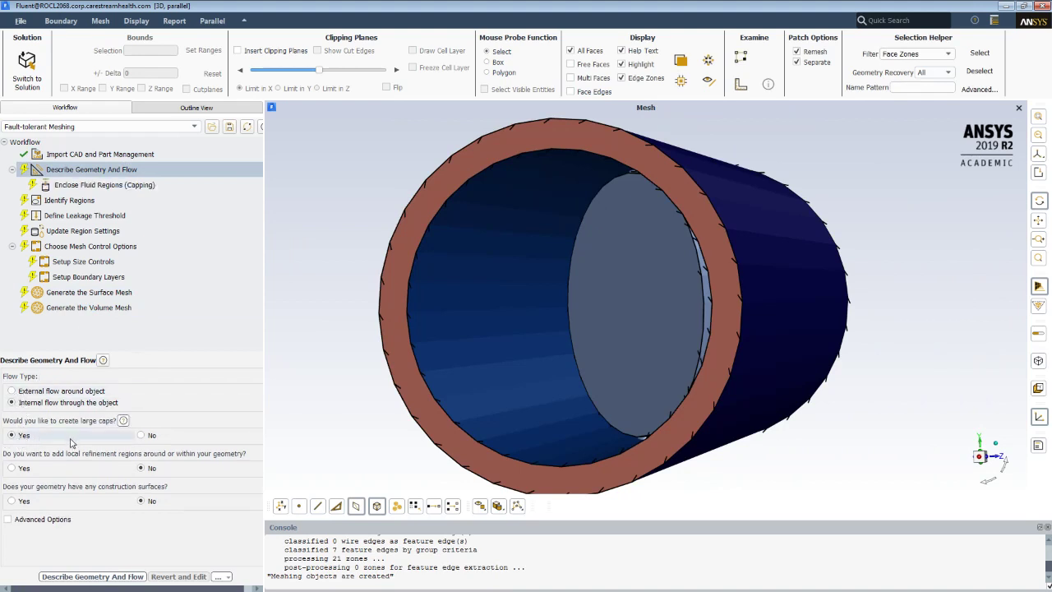
left_click(82, 577)
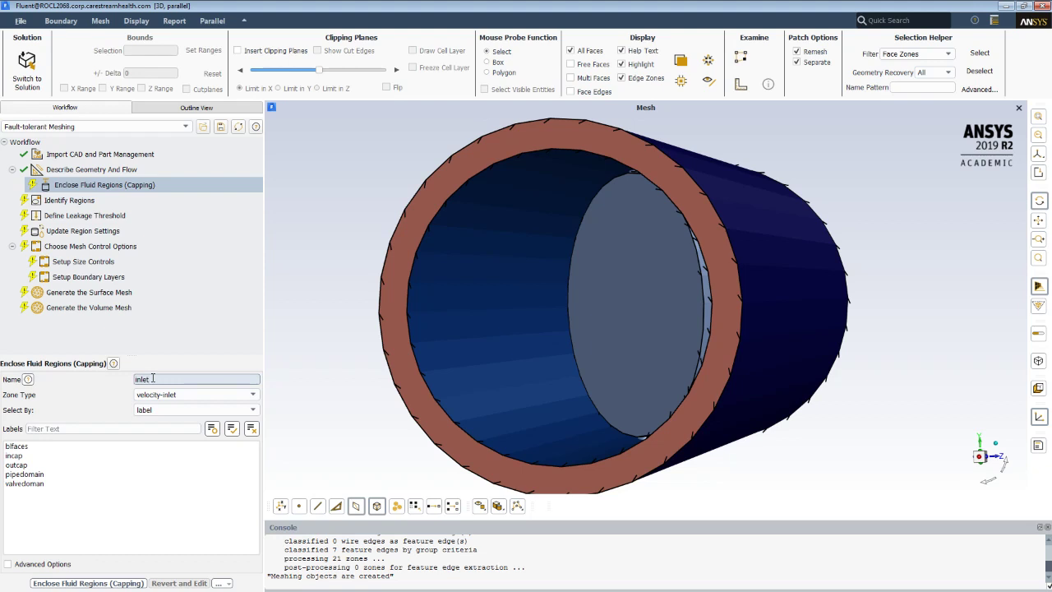
Cap the incap face as inlet and the outcap face as a pressure-outlet
left_click(33, 456)
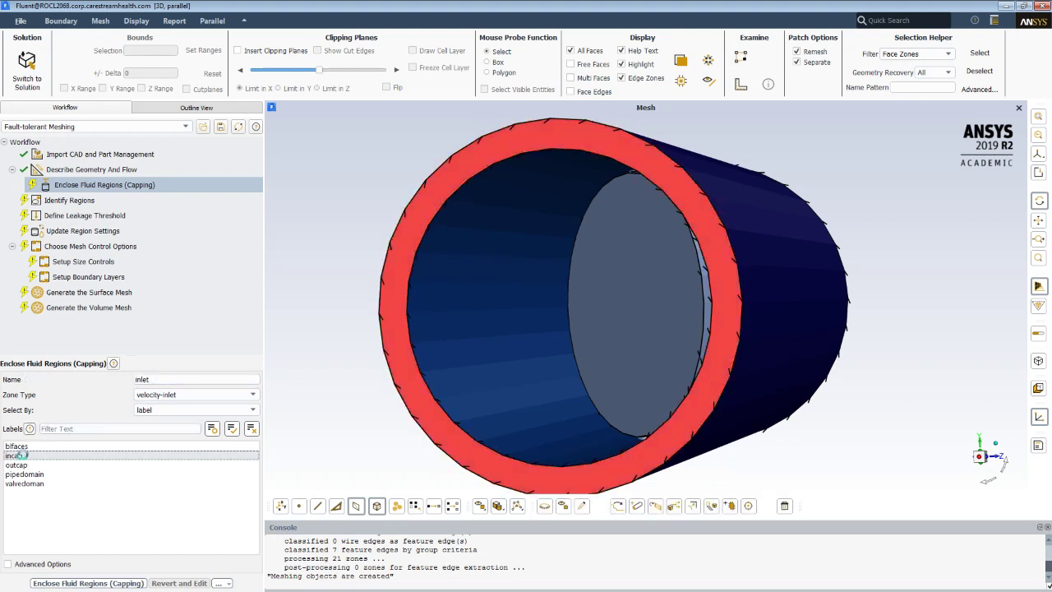
left_click(88, 583)
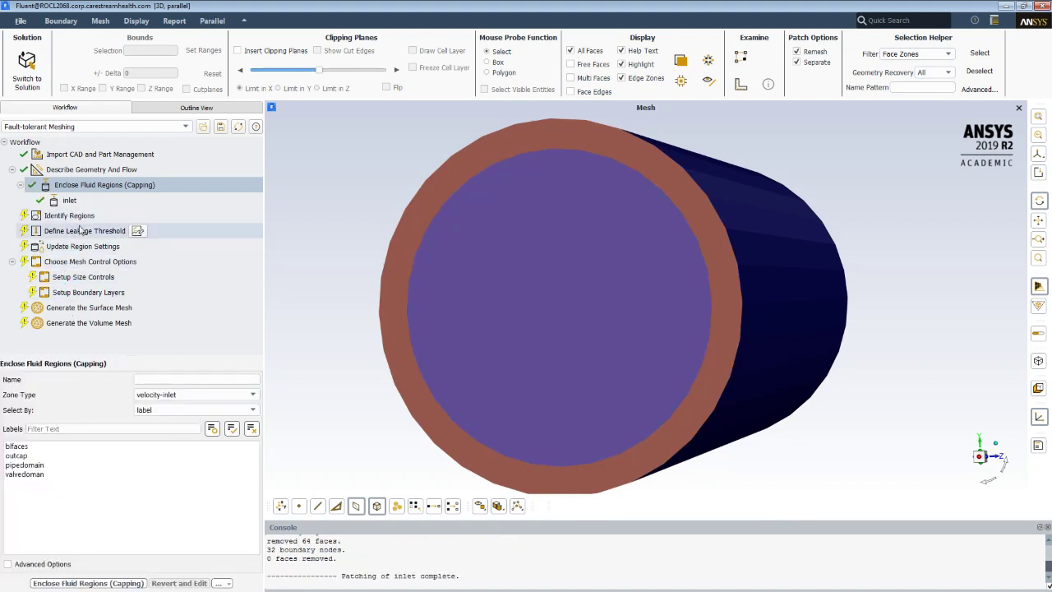
left_click(142, 375)
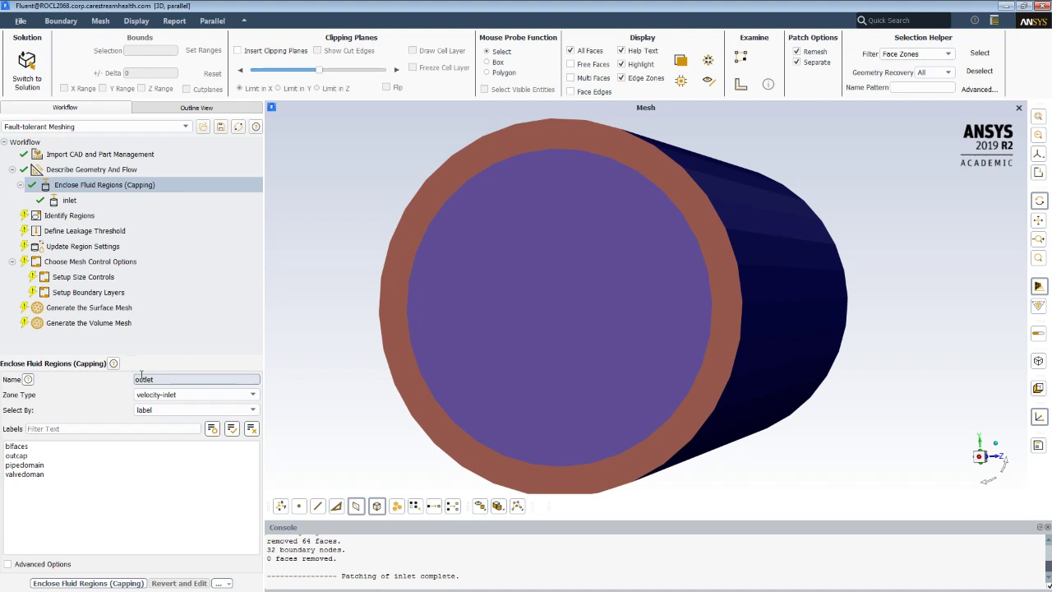
left_click(165, 395)
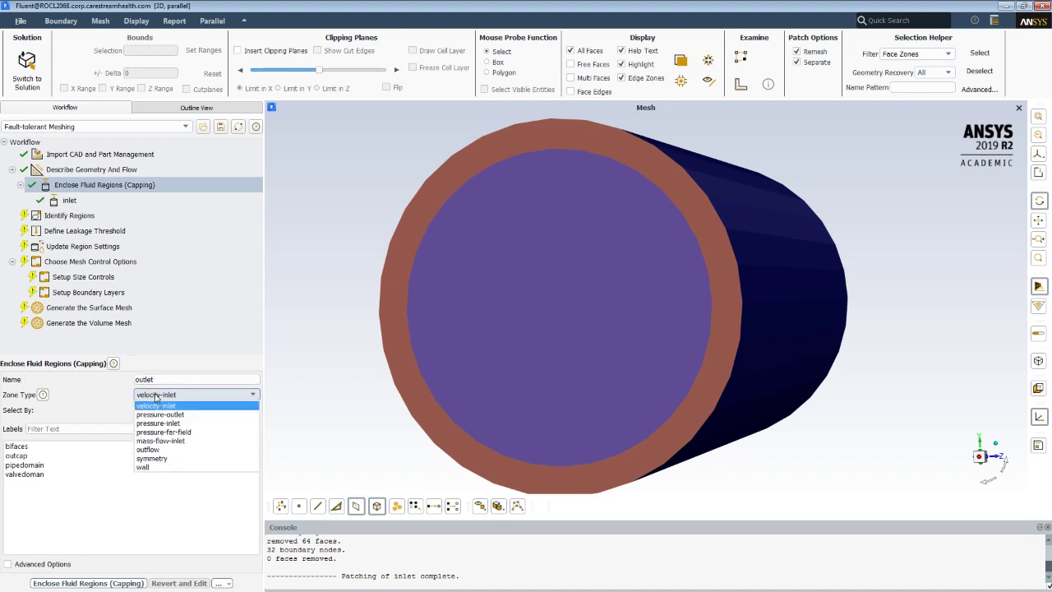
left_click(155, 415)
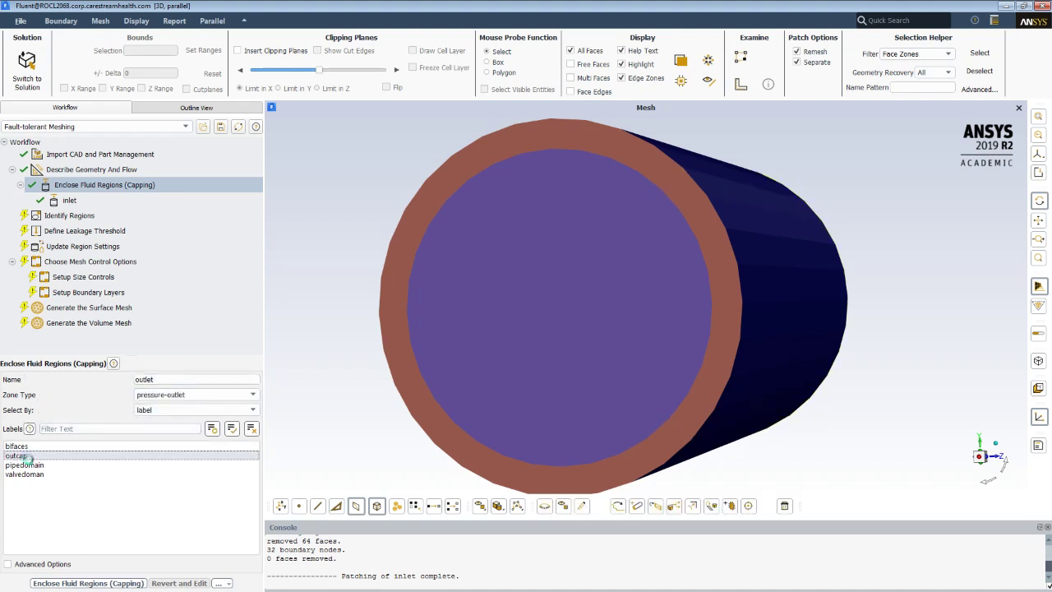
left_click(88, 583)
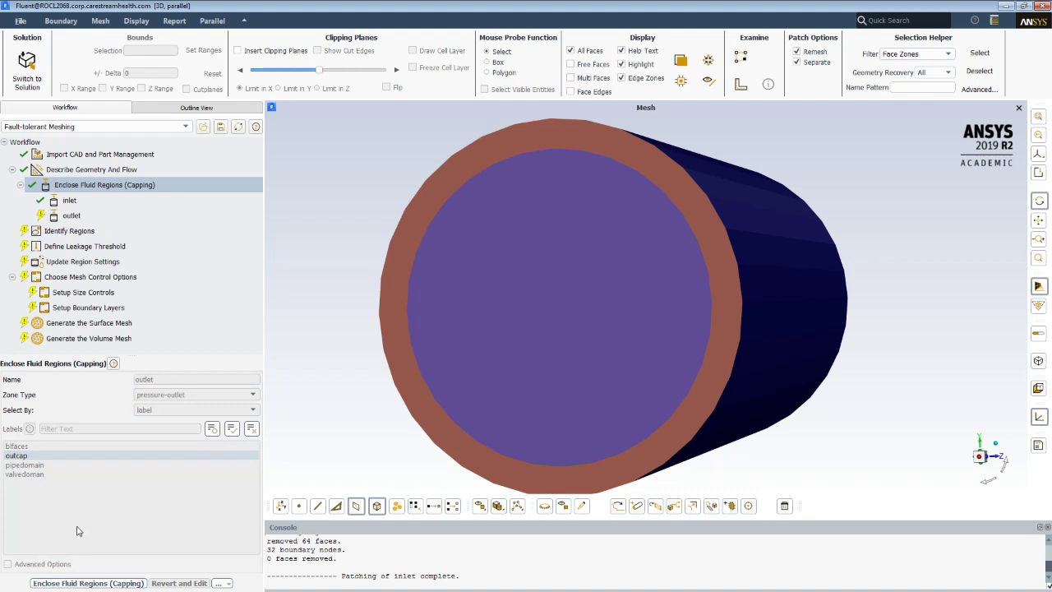
left_click(67, 233)
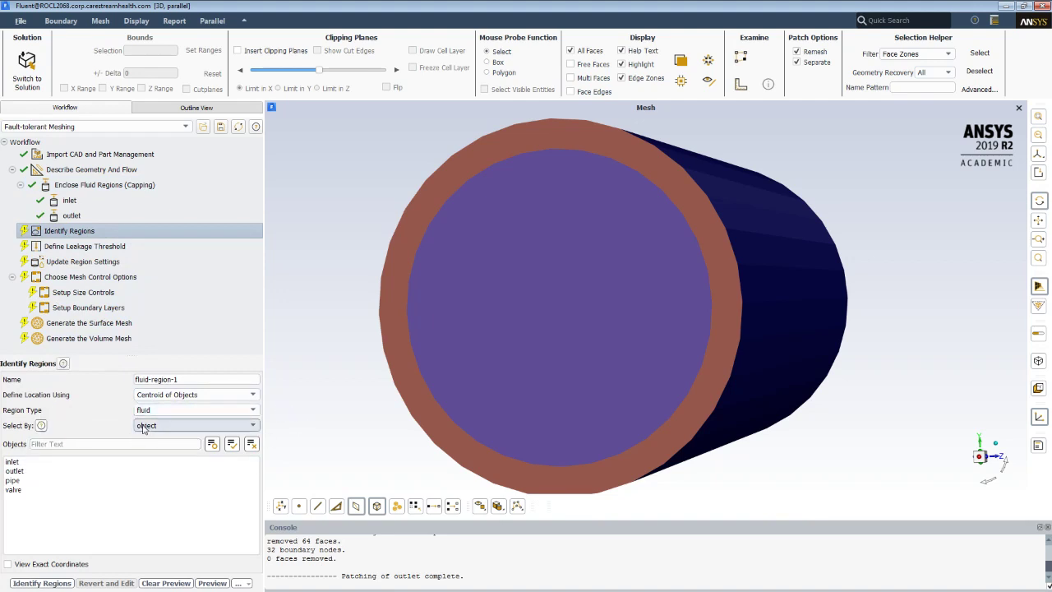
Create fluid-region-1 from numerical inputs at X 10, Y 0, Z 0
left_click(148, 396)
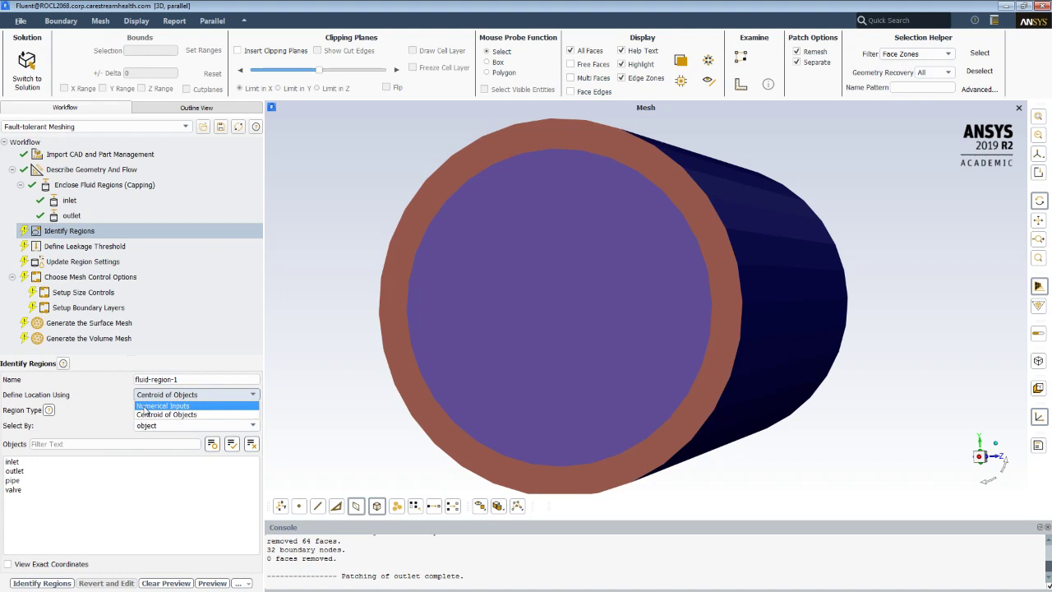
left_click(145, 406)
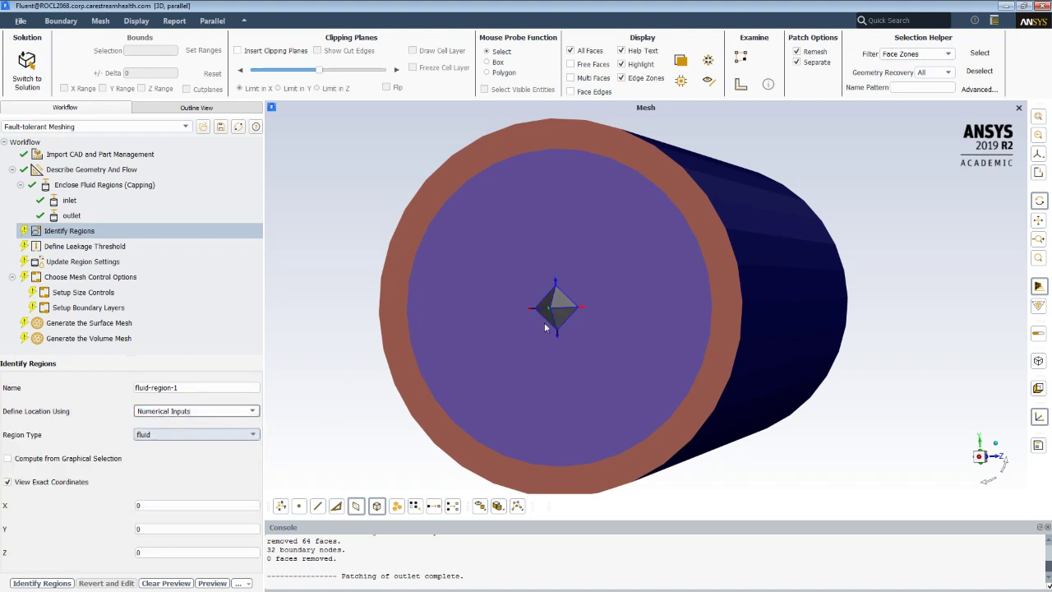
double_click(140, 506)
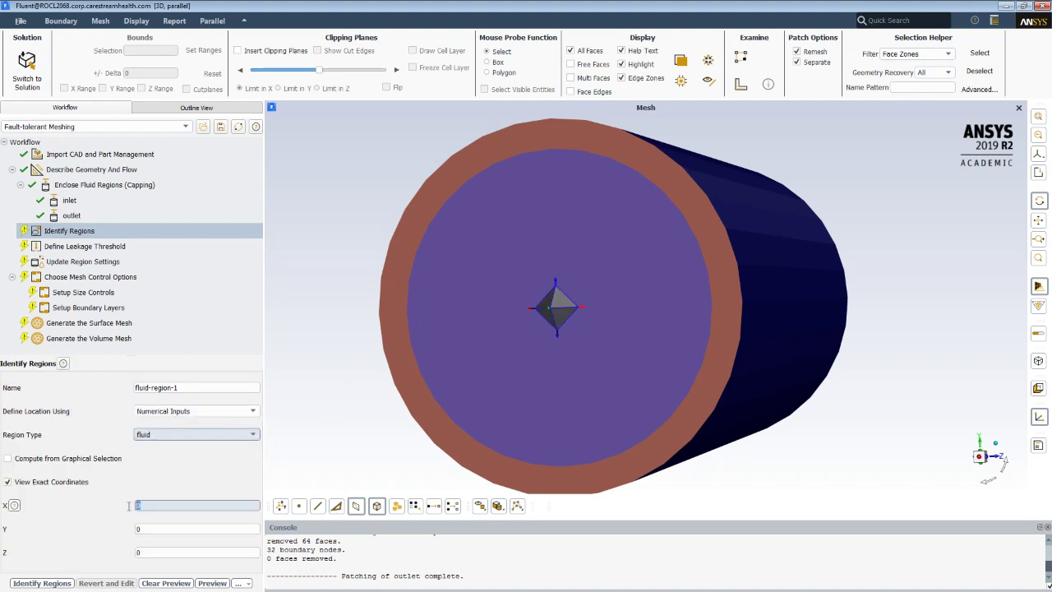
type("10")
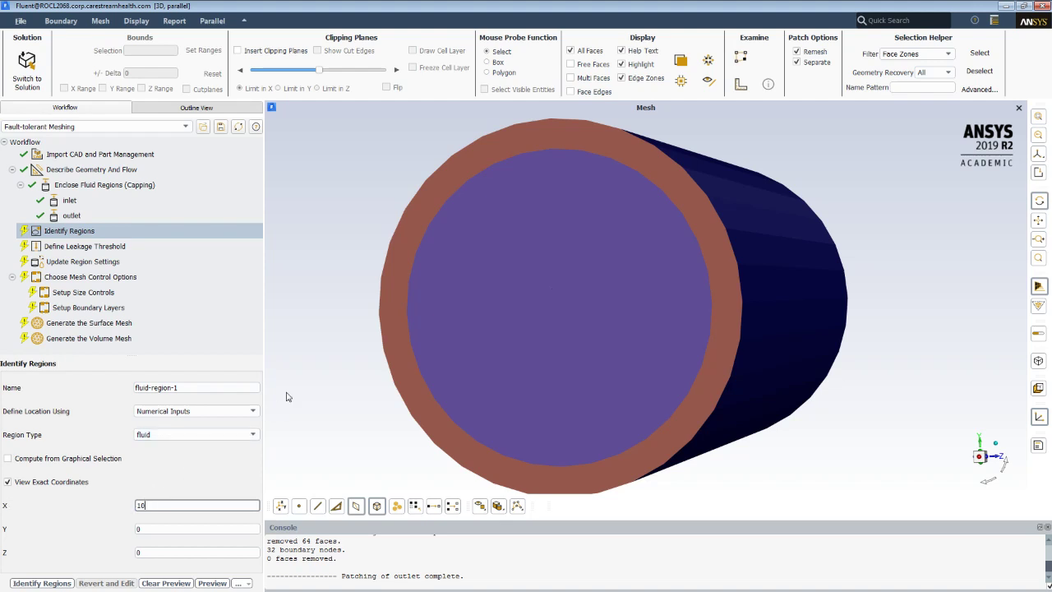
left_click(43, 584)
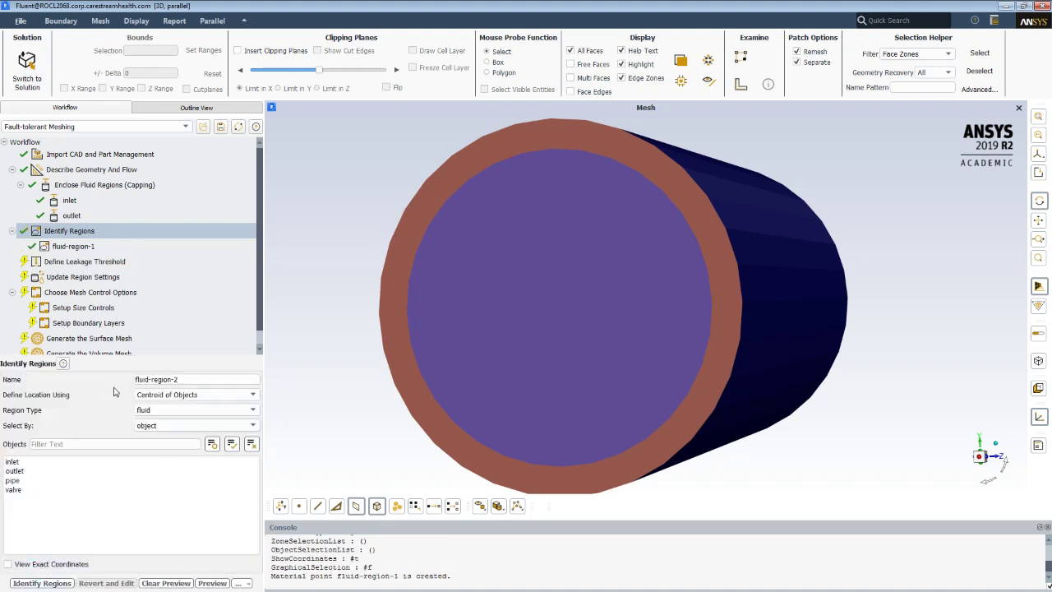
Add a fluid region named pipe-region, selected by zone from pipedomain
triple_click(153, 379)
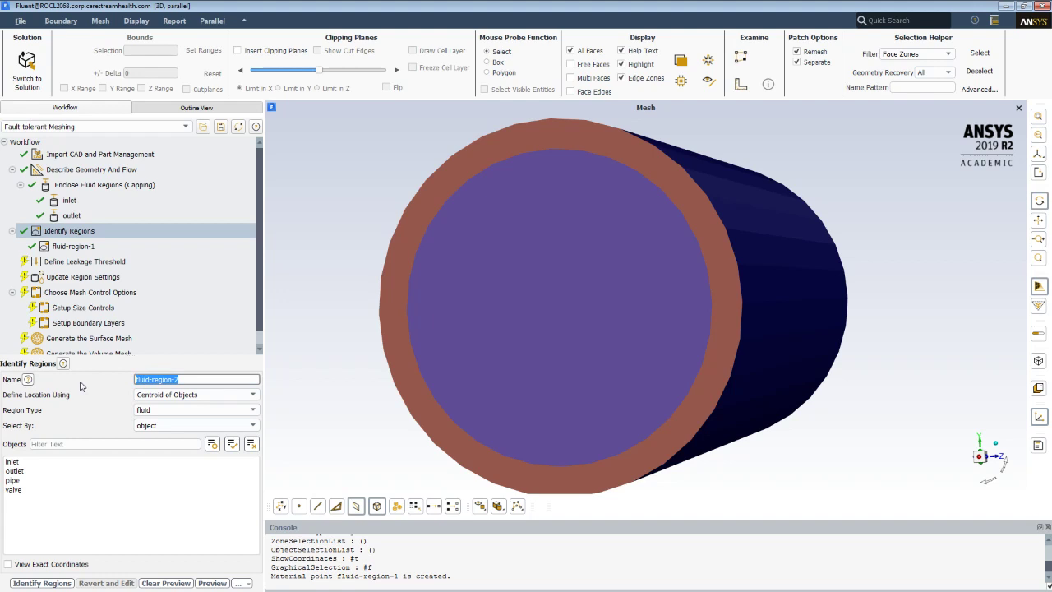
type("pipe")
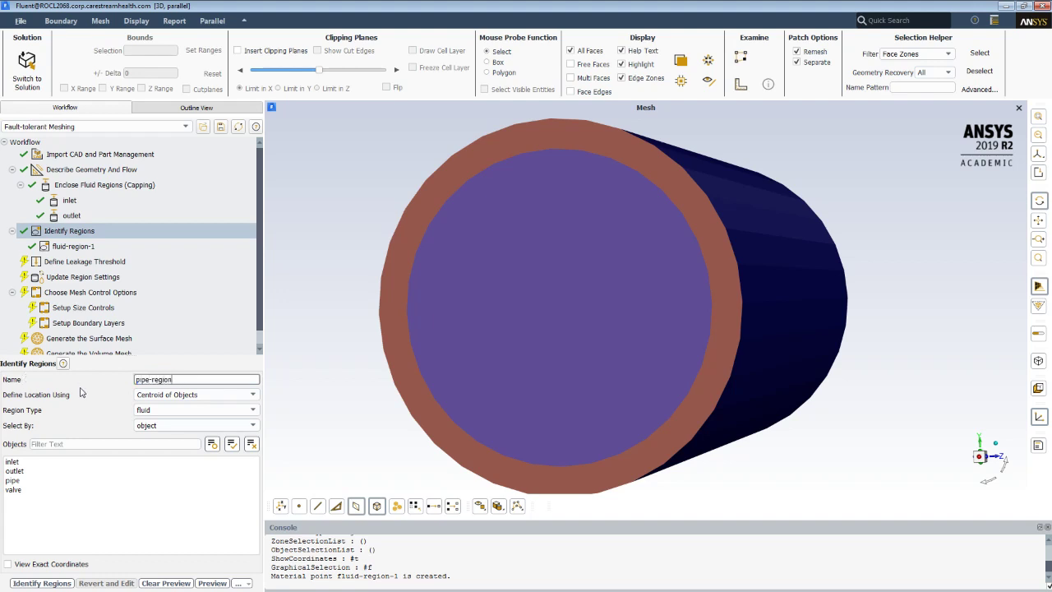
left_click(142, 425)
left_click(145, 438)
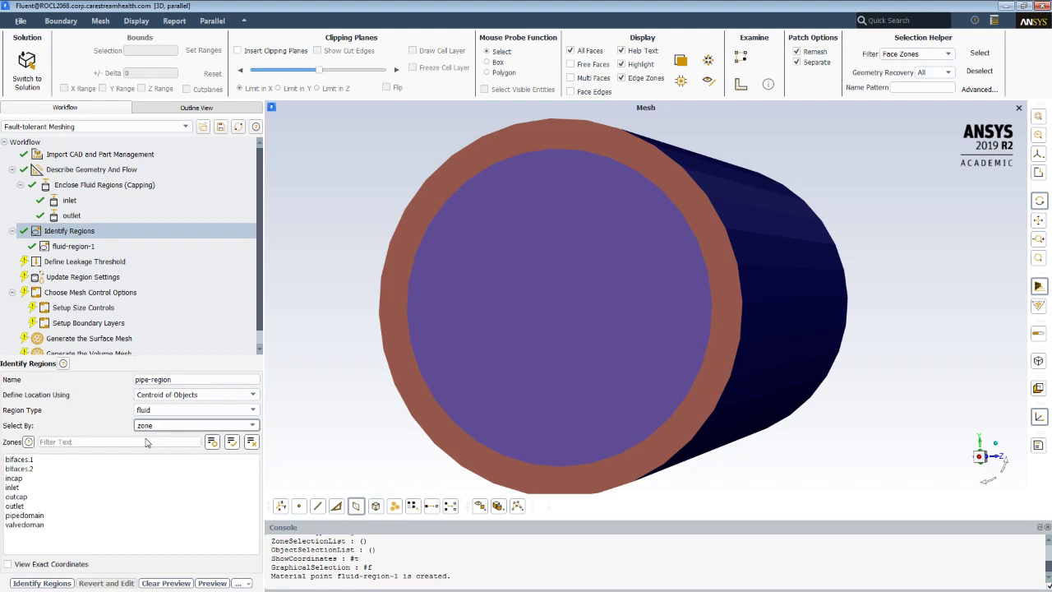
left_click(25, 515)
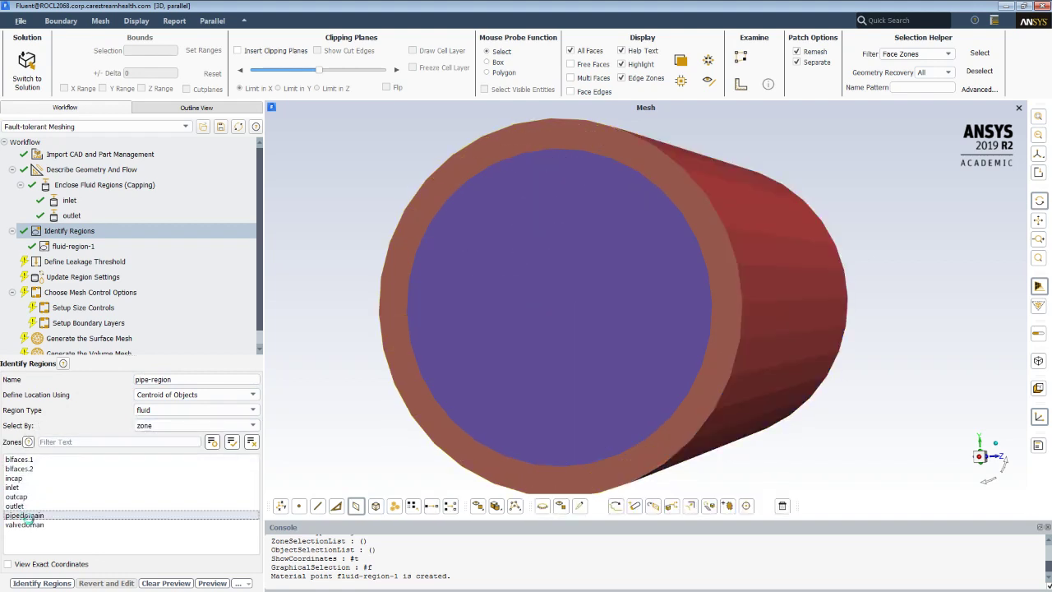
left_click(41, 583)
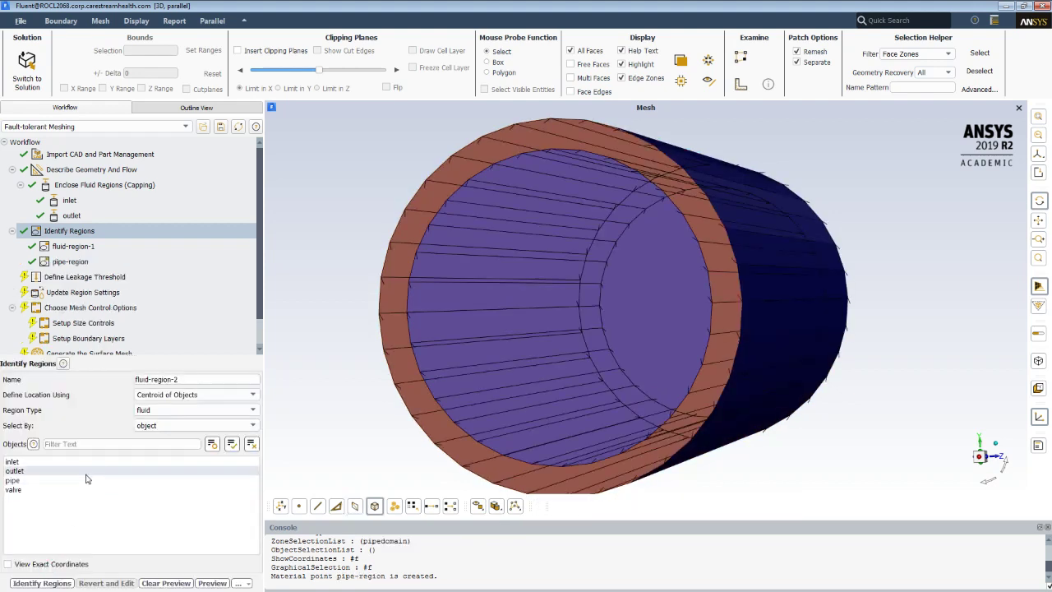
Revert and edit pipe-region, changing its region type from fluid to void
left_click(63, 263)
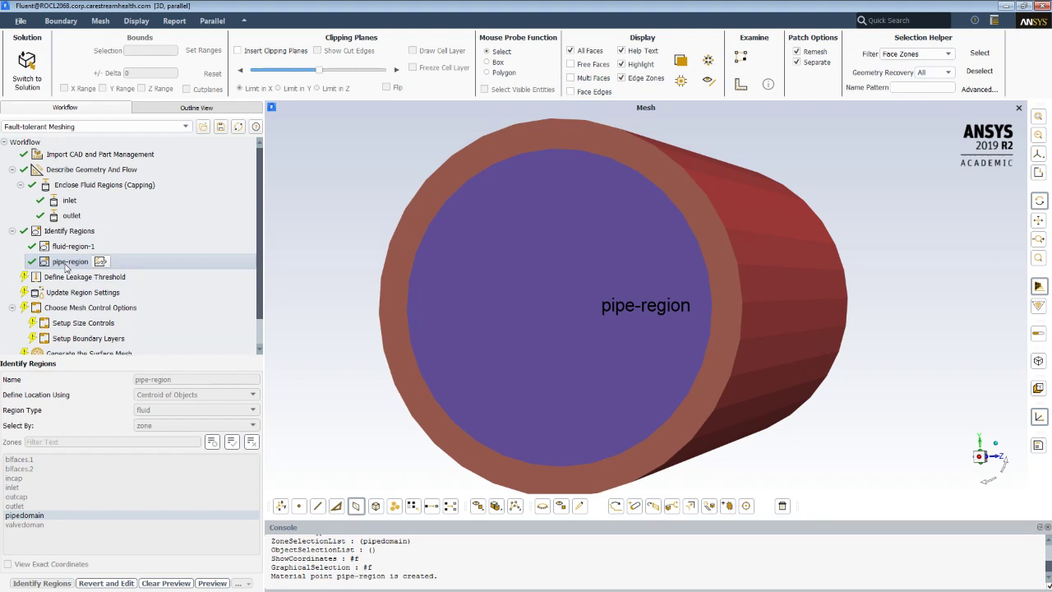
right_click(64, 264)
left_click(83, 272)
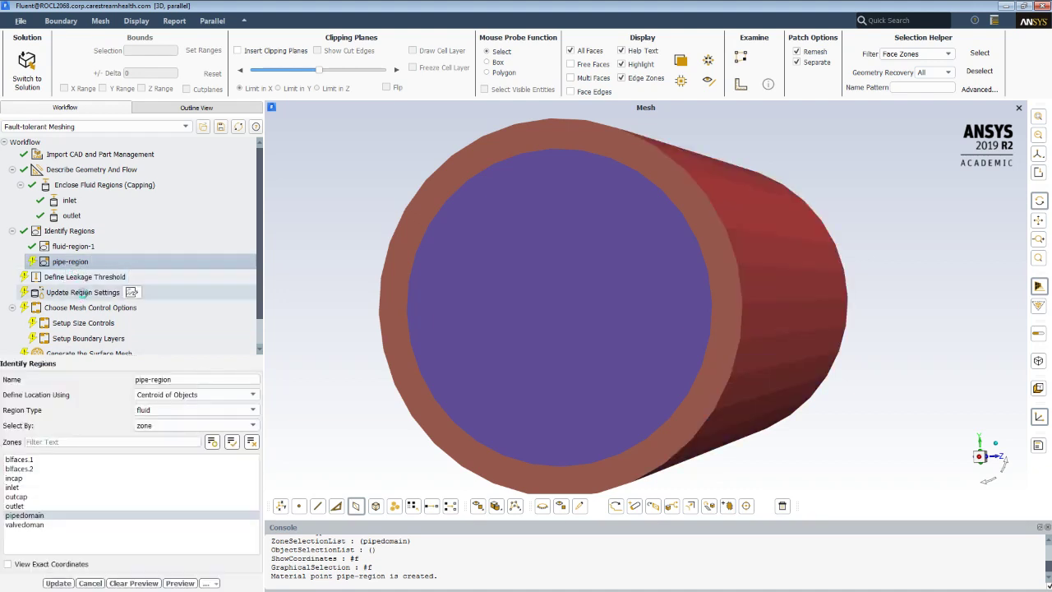
left_click(142, 411)
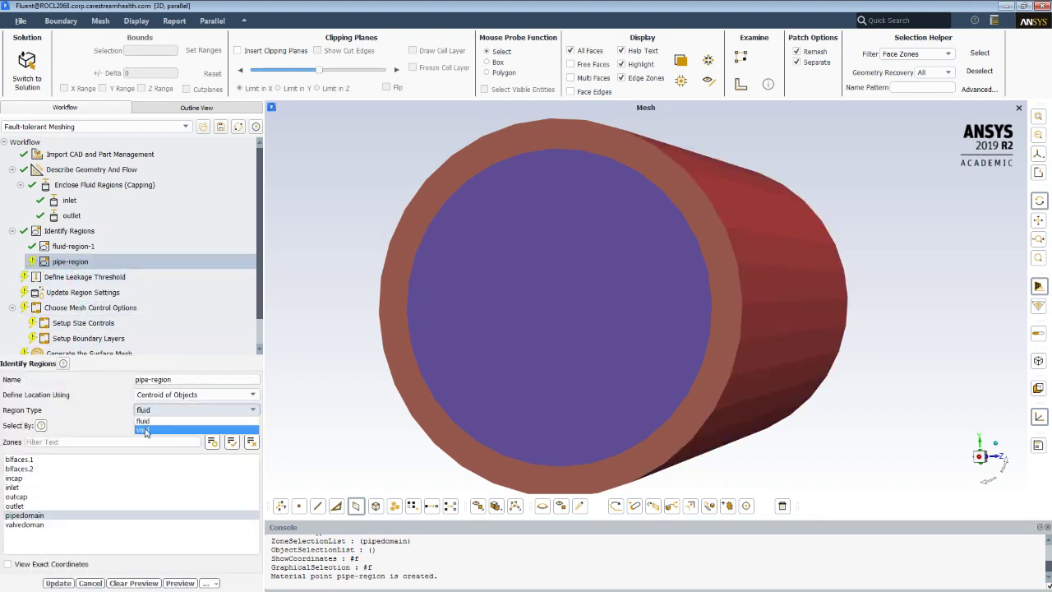
left_click(145, 431)
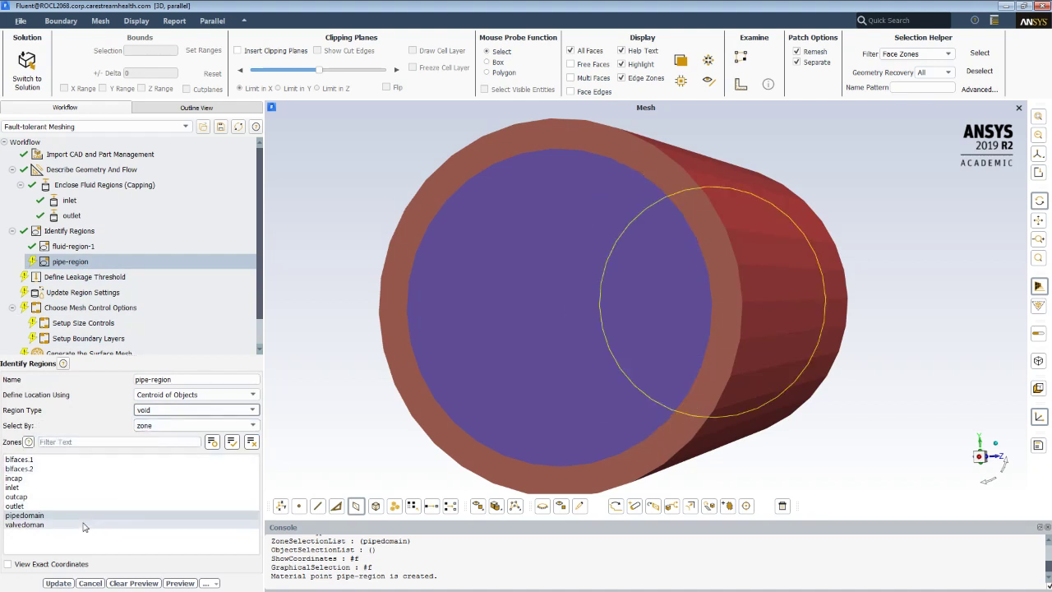
left_click(59, 583)
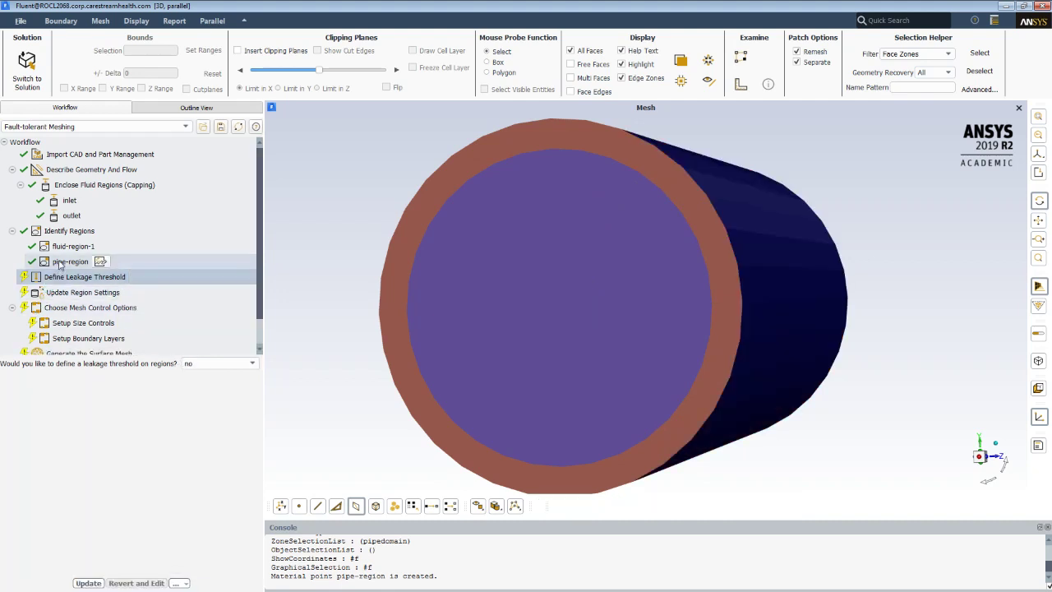
Add a void region named valve-region, selected by zone from valvedoman
left_click(69, 231)
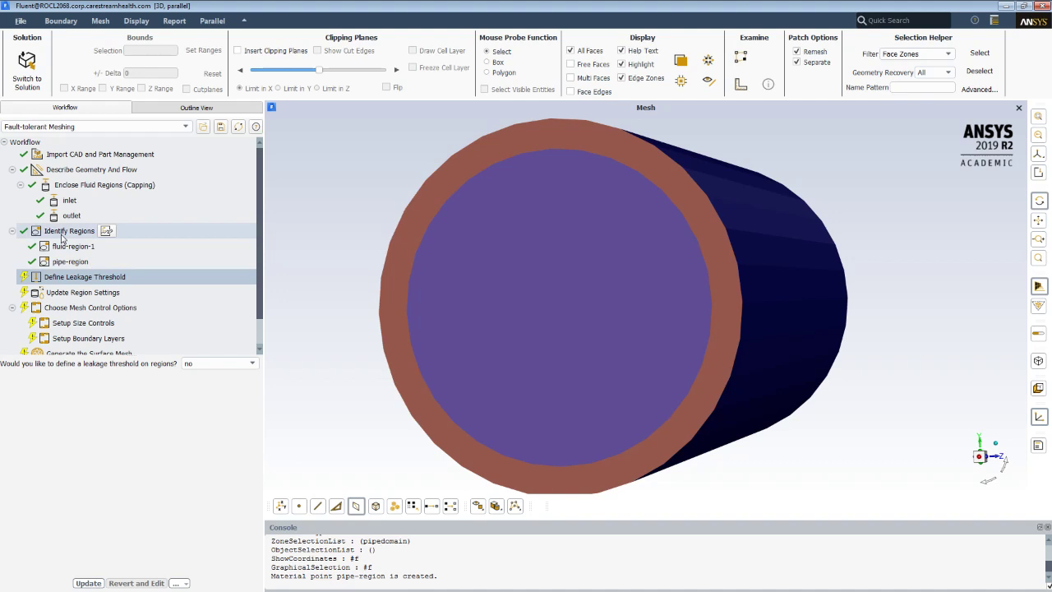
left_click(191, 379)
triple_click(192, 379)
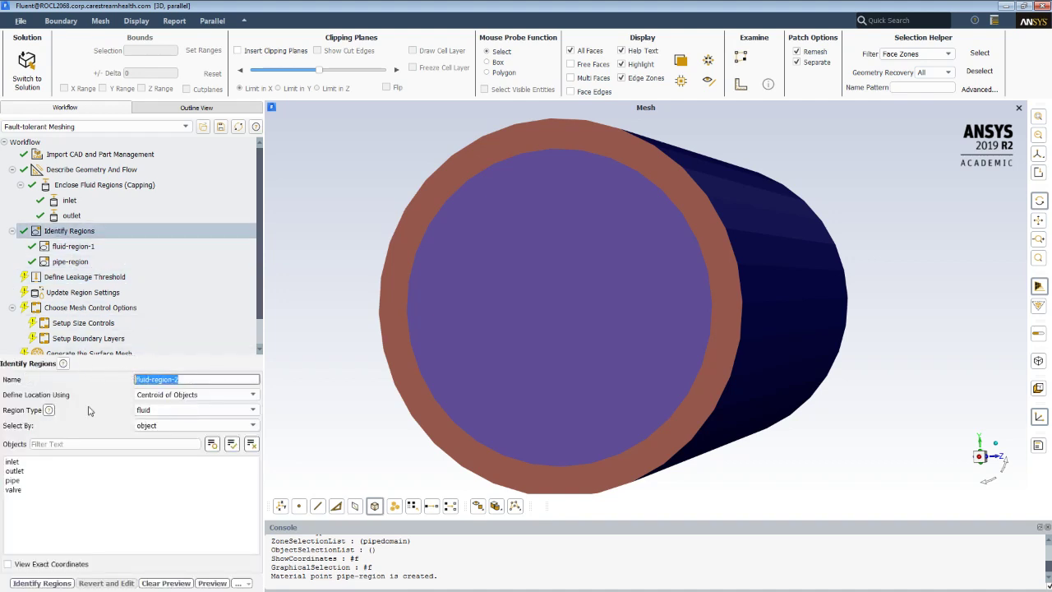
type("valve")
left_click(147, 426)
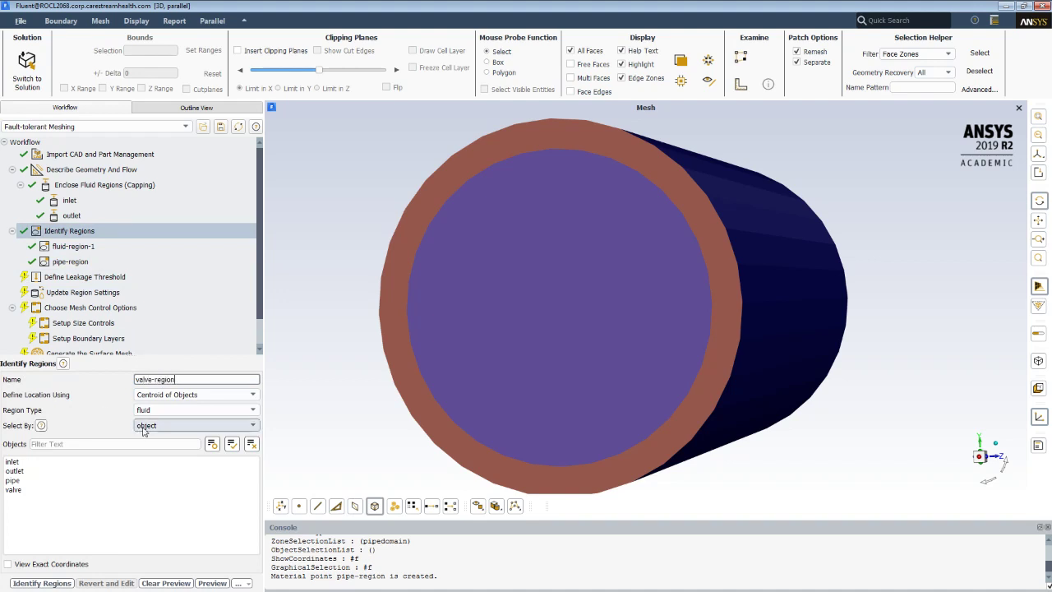
left_click(145, 438)
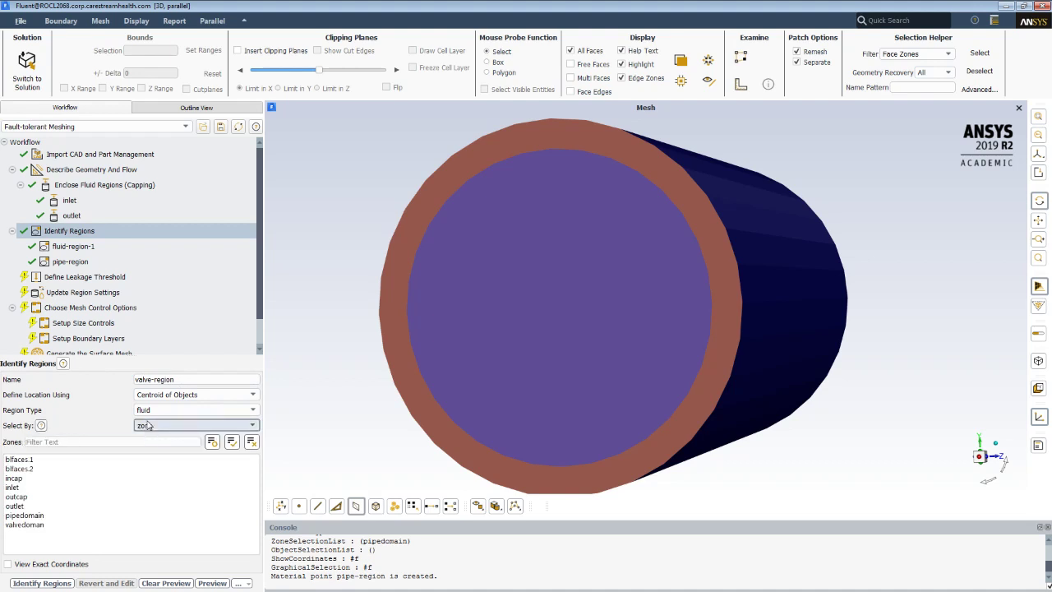
left_click(144, 411)
left_click(142, 429)
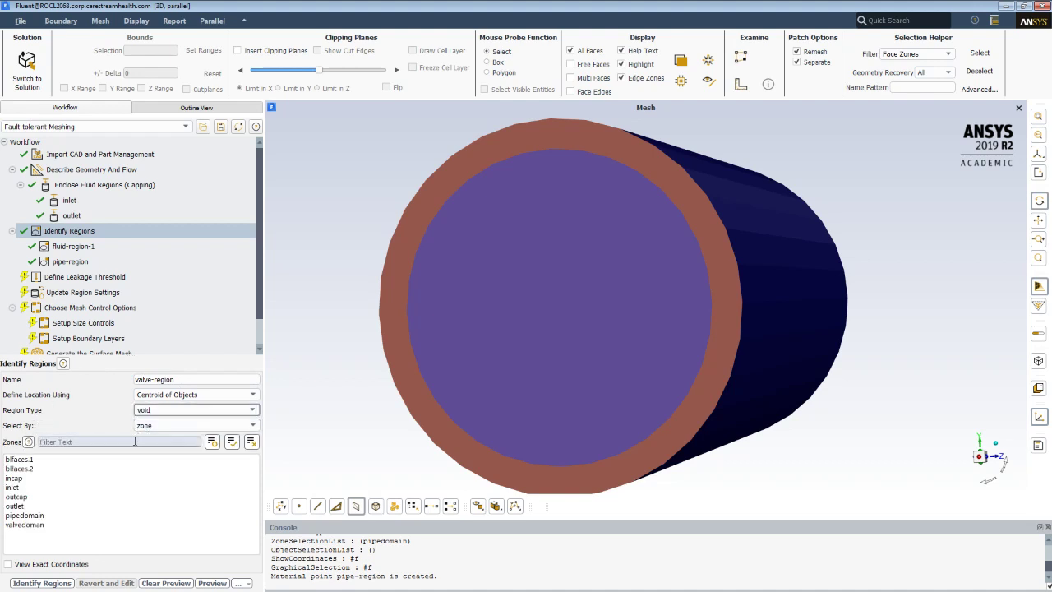
left_click(28, 525)
left_click(41, 583)
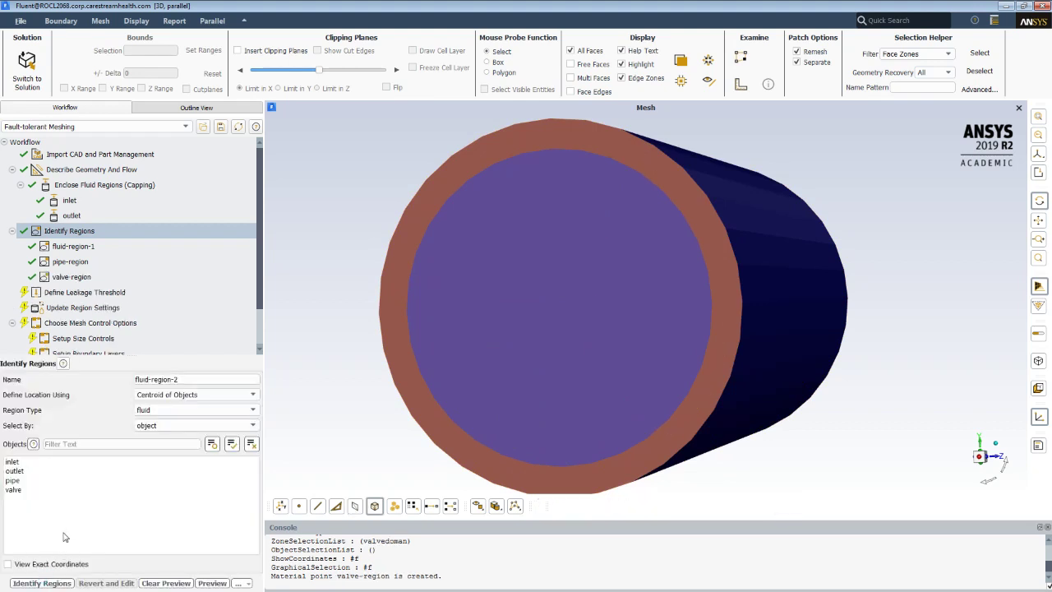
Complete the Define Leakage Threshold step without setting a threshold
left_click(64, 293)
right_click(64, 294)
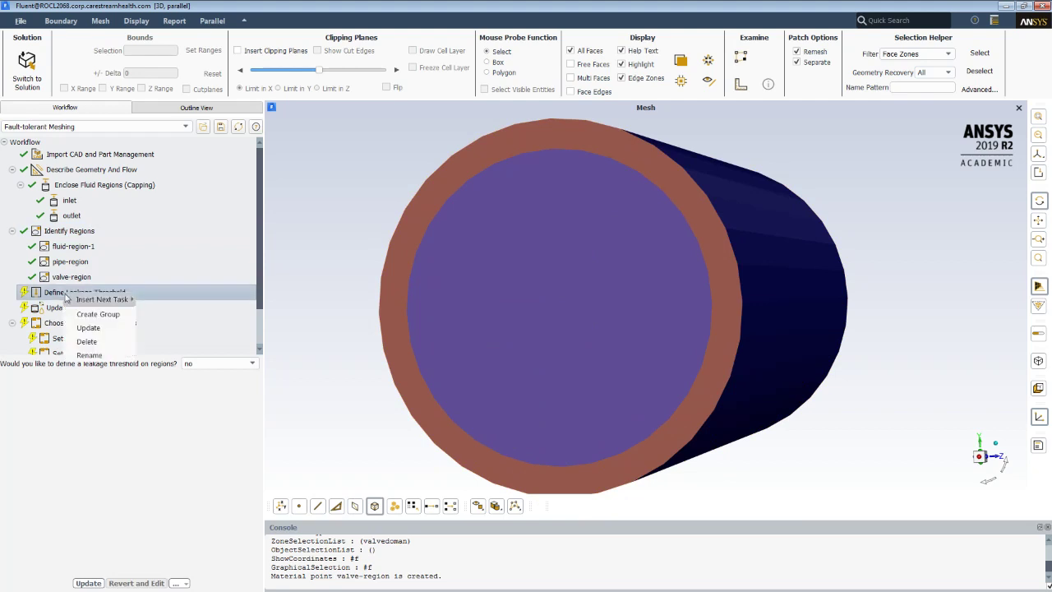
left_click(82, 327)
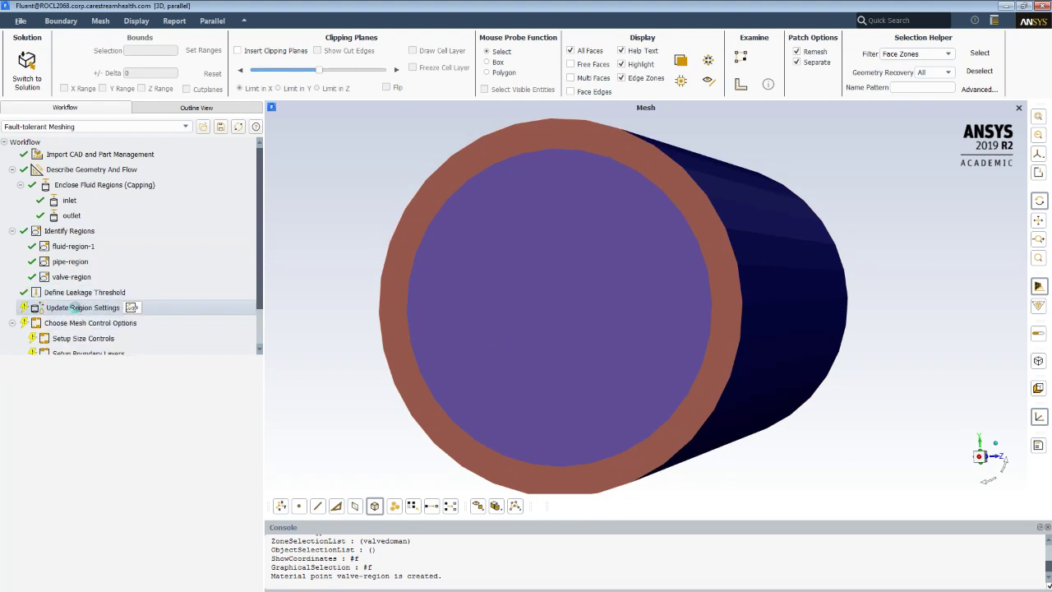
Update region settings with pipe and valve void, and accept default mesh control options
left_click(74, 306)
right_click(76, 310)
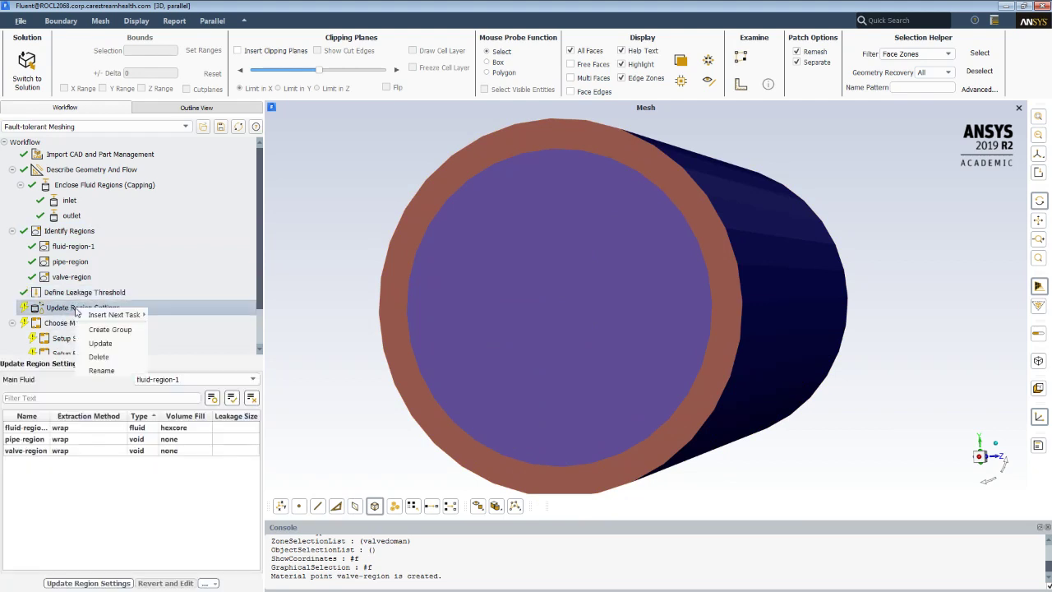
left_click(98, 340)
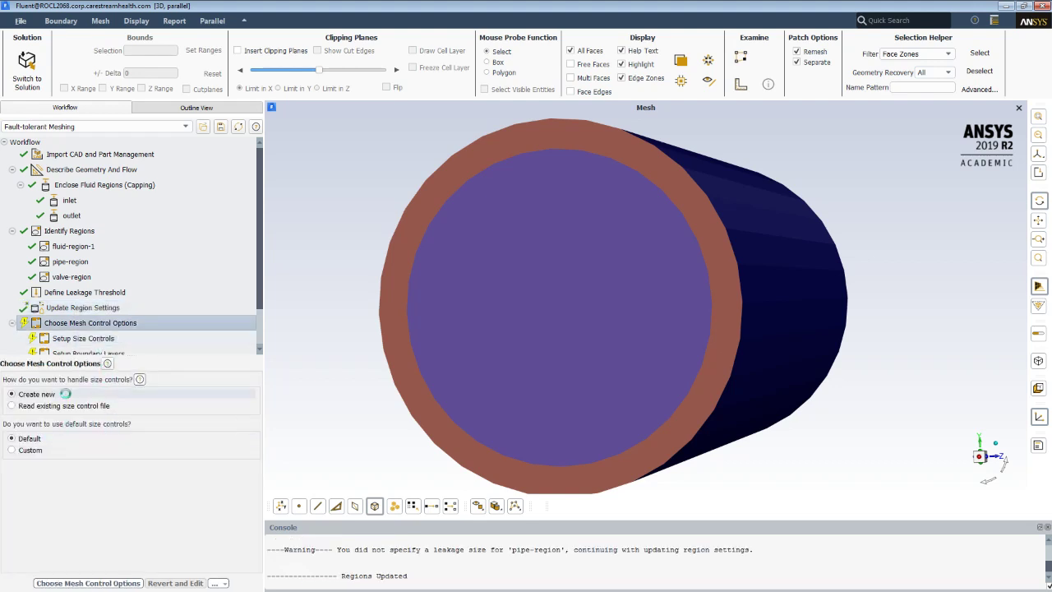
right_click(68, 325)
left_click(82, 357)
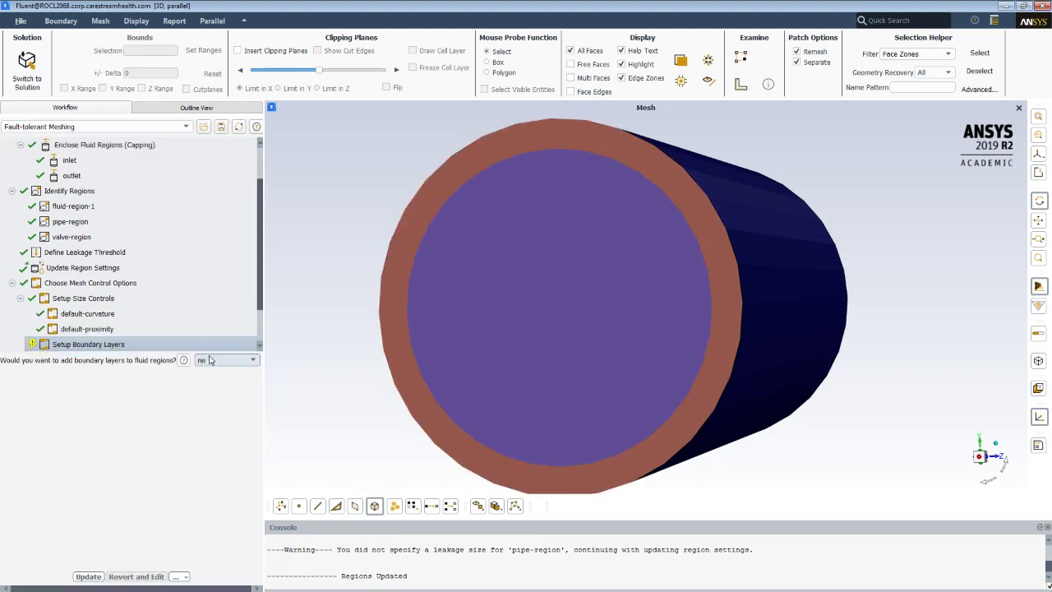
Choose to add boundary layers to fluid regions in Setup Boundary Layers
left_click(259, 344)
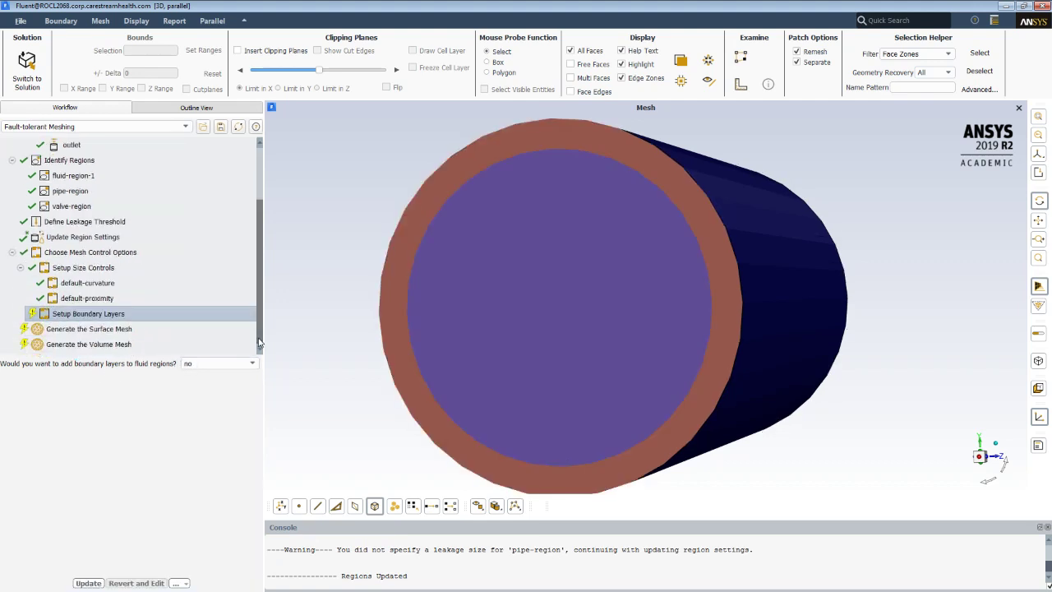
right_click(83, 316)
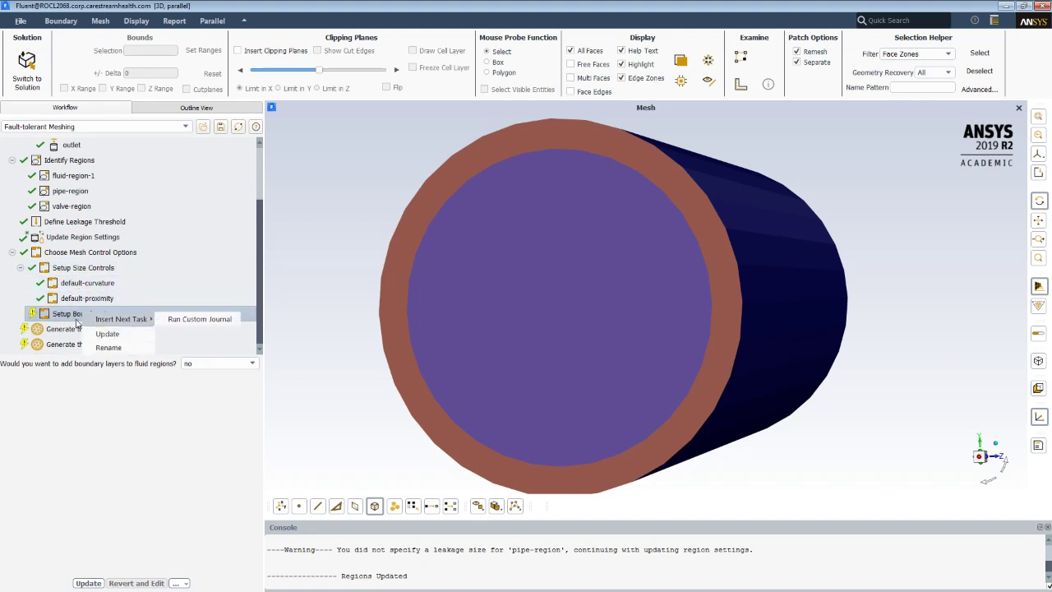
left_click(75, 319)
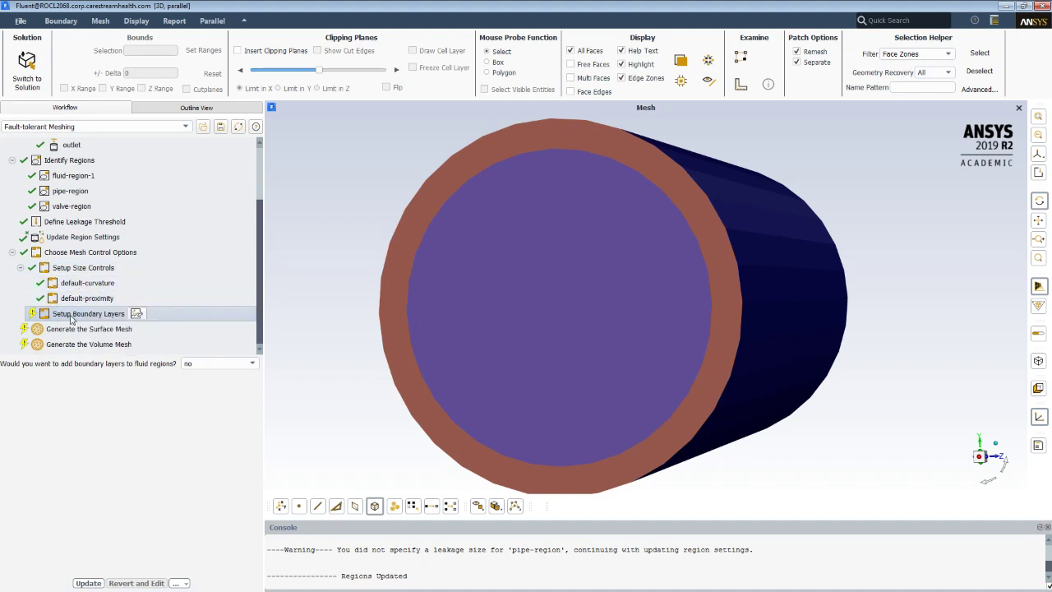
left_click(241, 361)
left_click(226, 375)
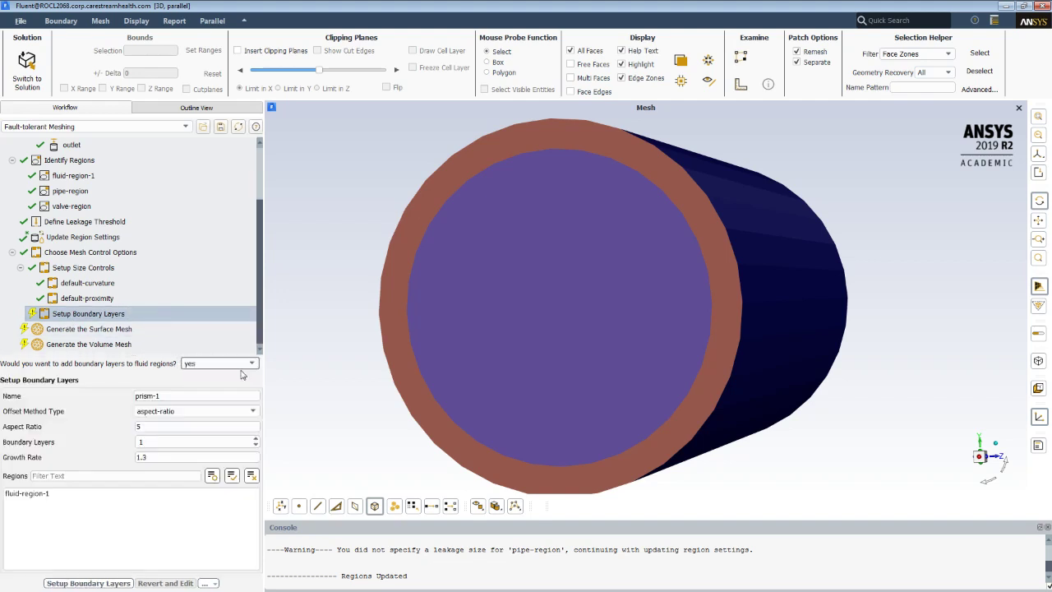
left_click(139, 444)
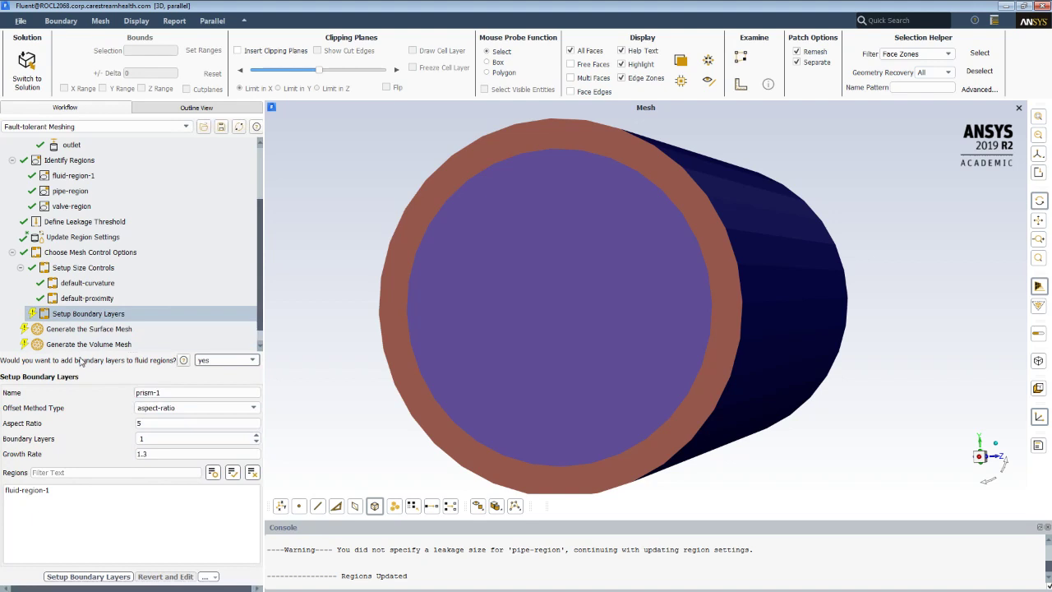
Create prism-1 on fluid-region-1: aspect-ratio, 1 layer, growth rate 1.3
right_click(71, 318)
left_click(67, 336)
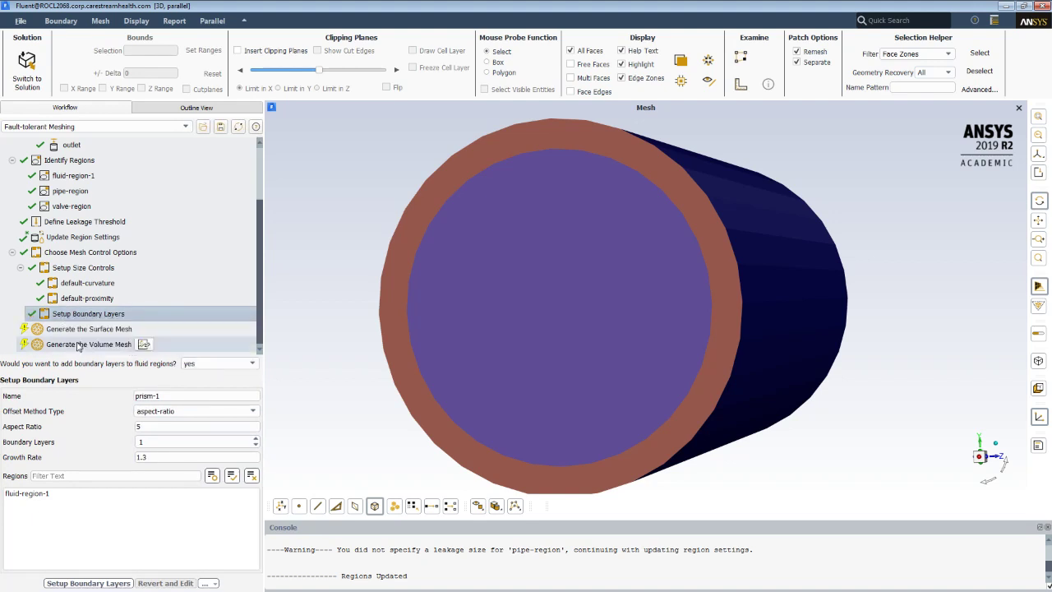
left_click(23, 494)
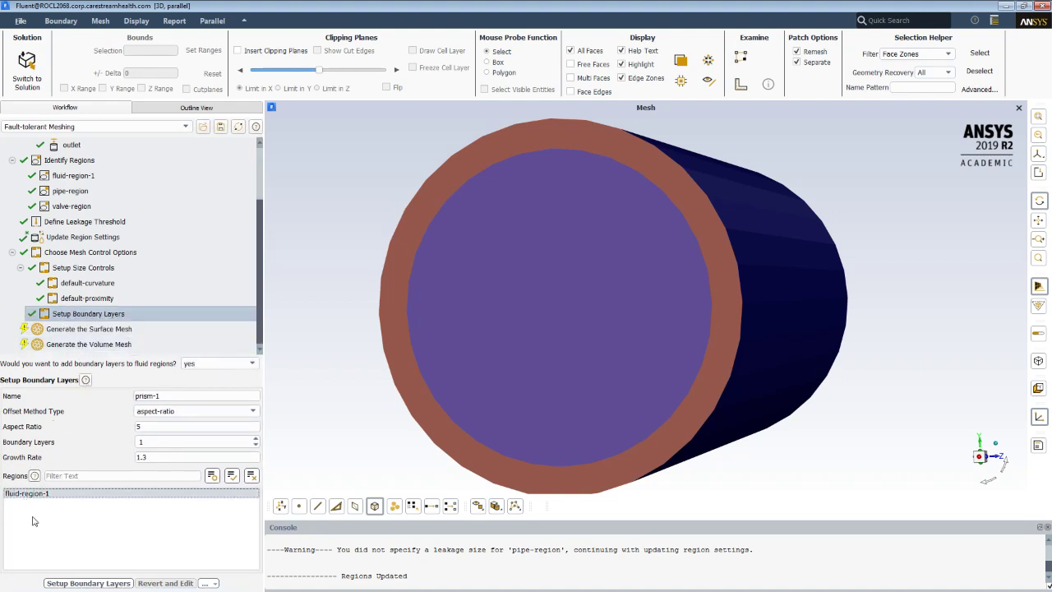
left_click(70, 583)
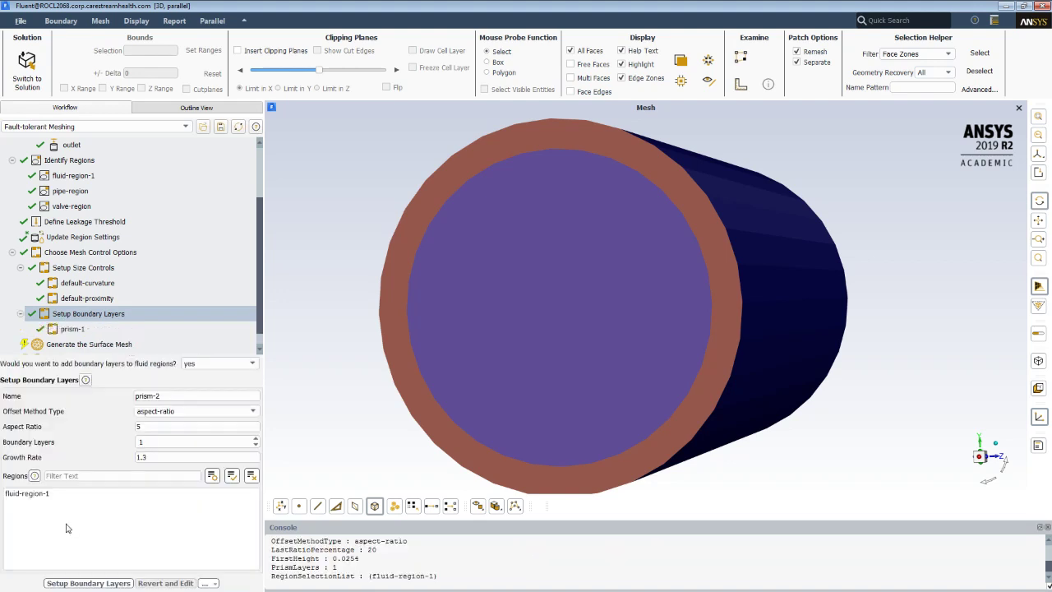
left_click(68, 346)
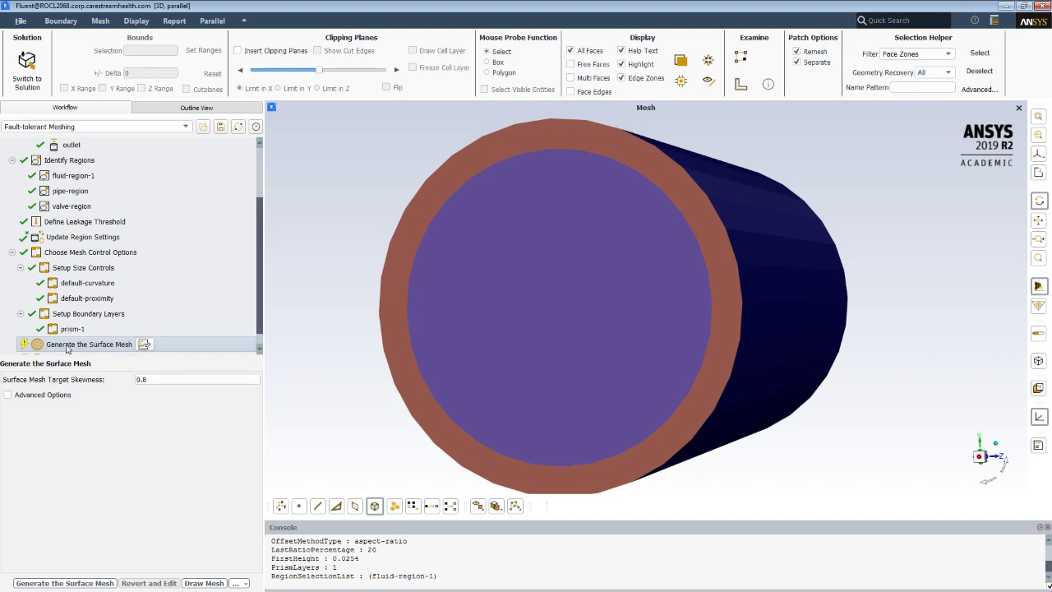
Update Generate the Surface Mesh, producing 5757 nodes, 10568 faces and 9 face zones
right_click(69, 349)
left_click(89, 380)
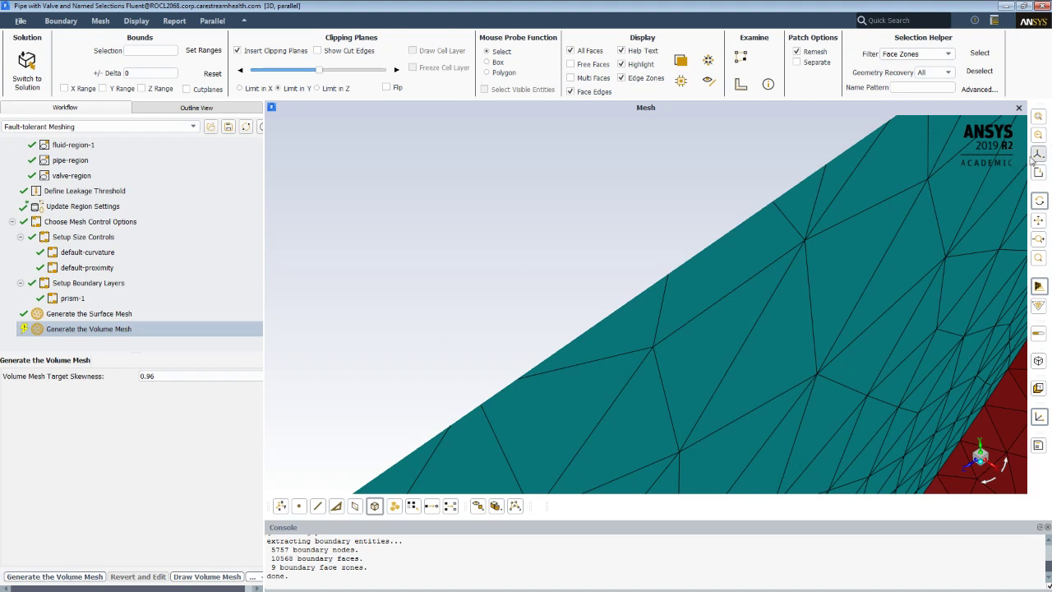
Inspect the surface mesh around the valve slot, then generate the 56242-cell volume mesh
left_click(1038, 118)
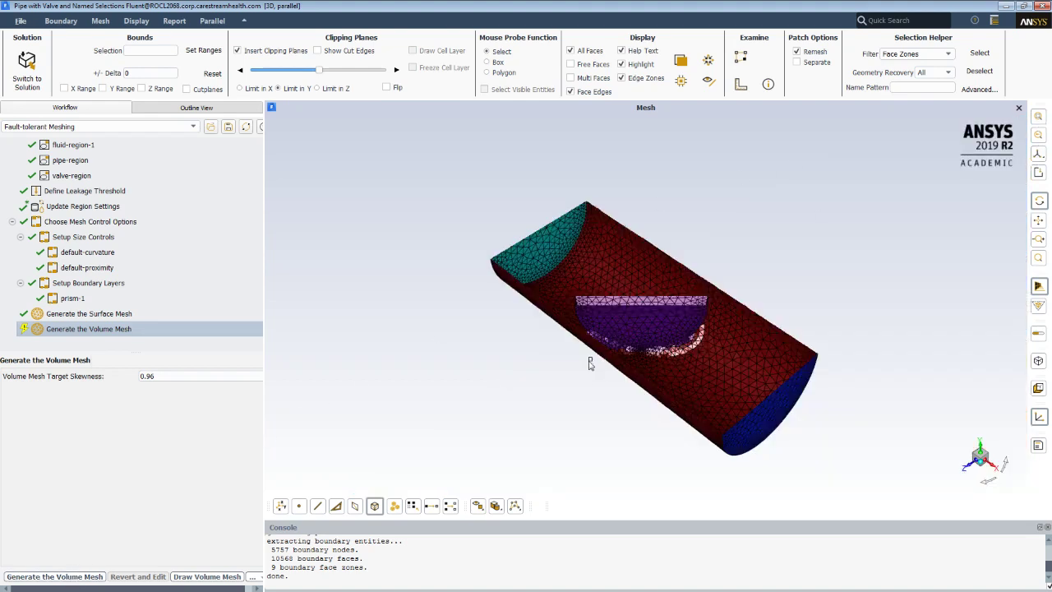
left_click_drag(573, 346, 541, 242)
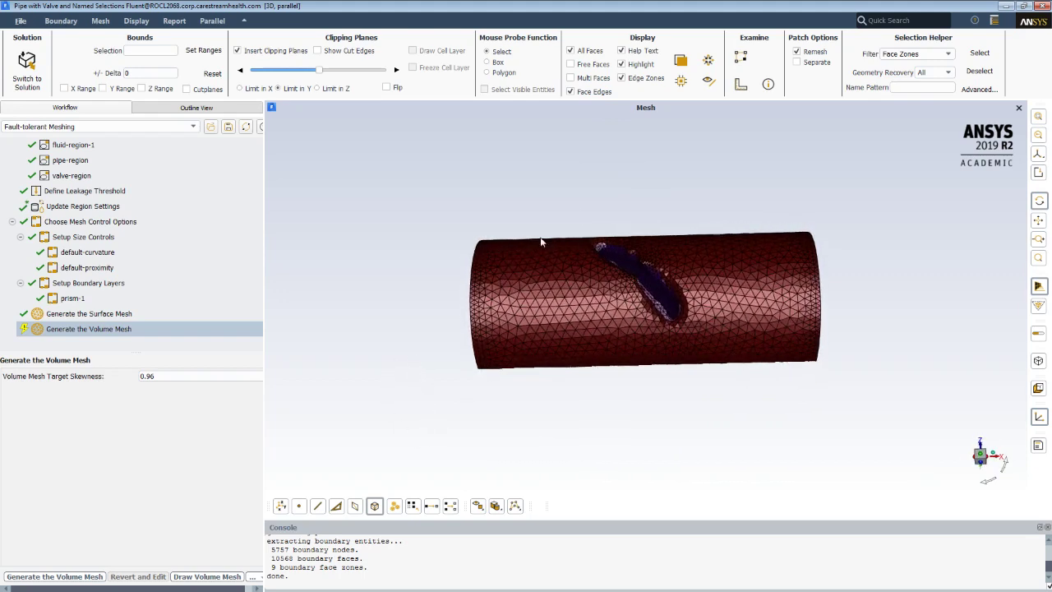
left_click_drag(687, 298, 575, 283)
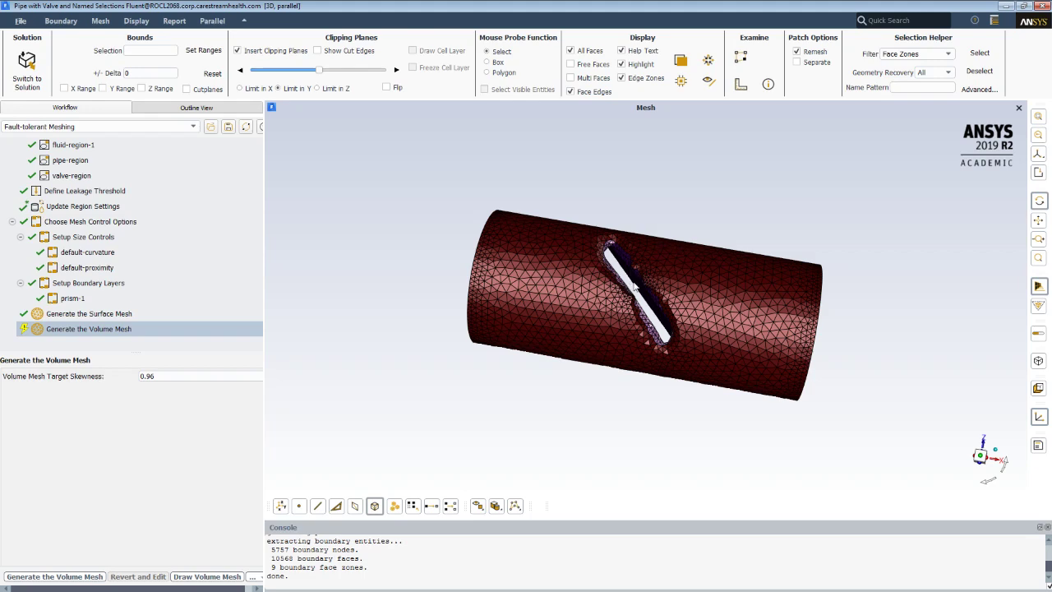
left_click_drag(447, 356, 367, 342)
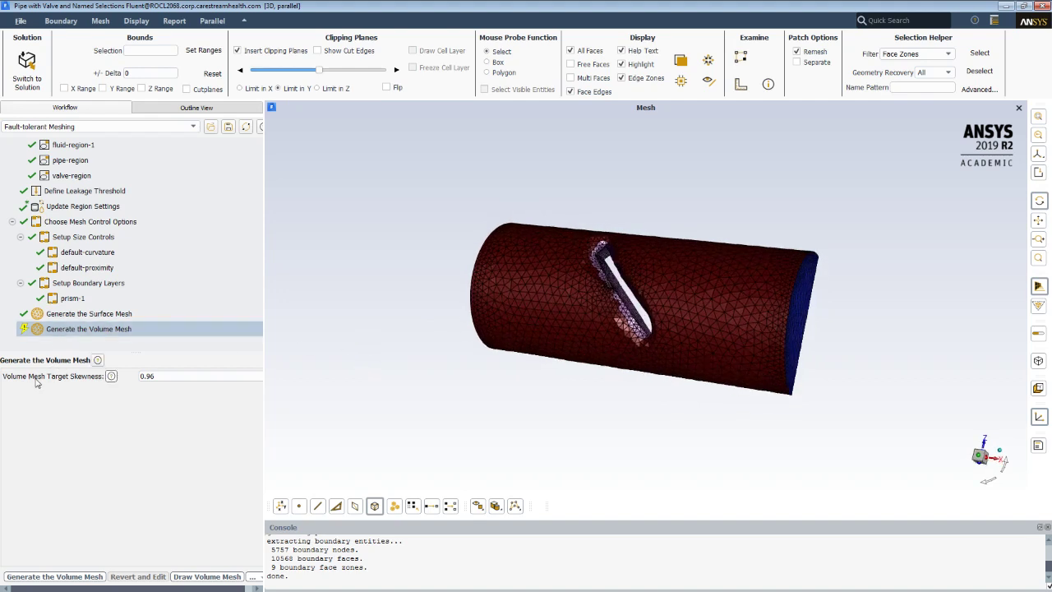
left_click(50, 578)
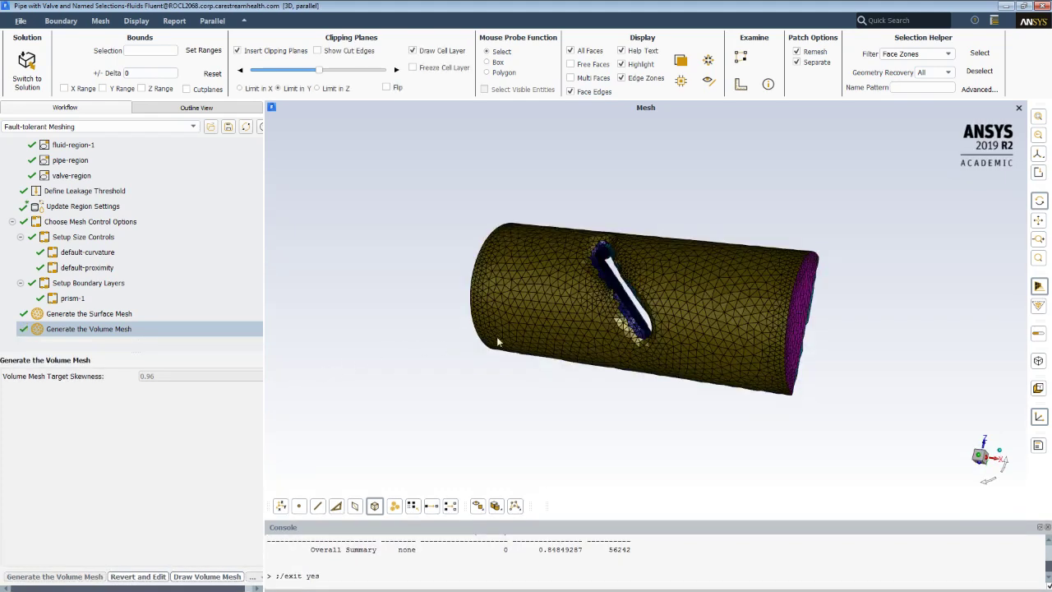
left_click_drag(490, 351, 393, 156)
left_click_drag(515, 388, 420, 218)
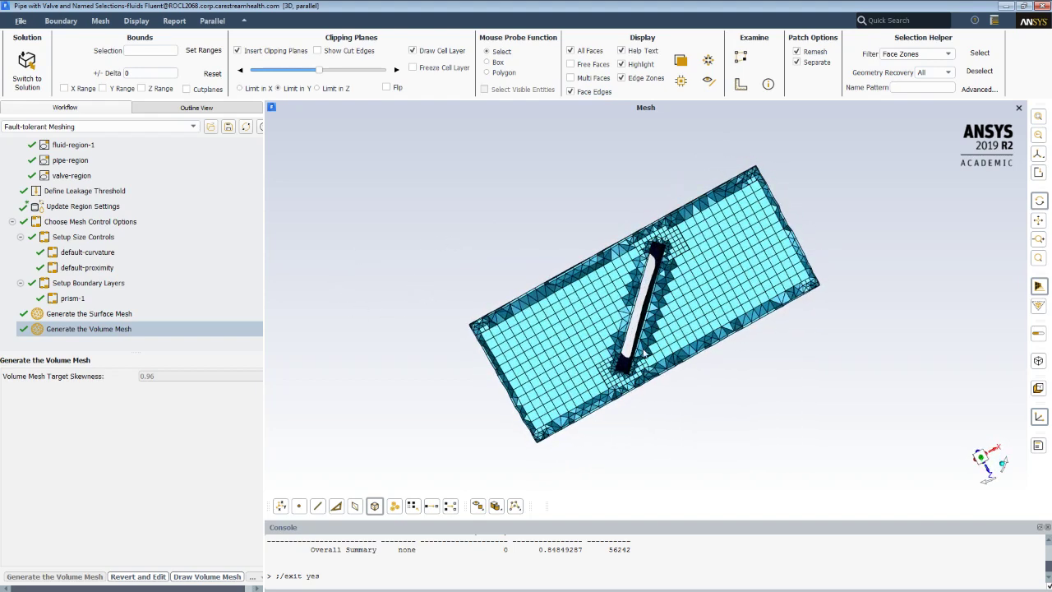
scroll(642, 341, "up", 3)
scroll(641, 341, "up", 2)
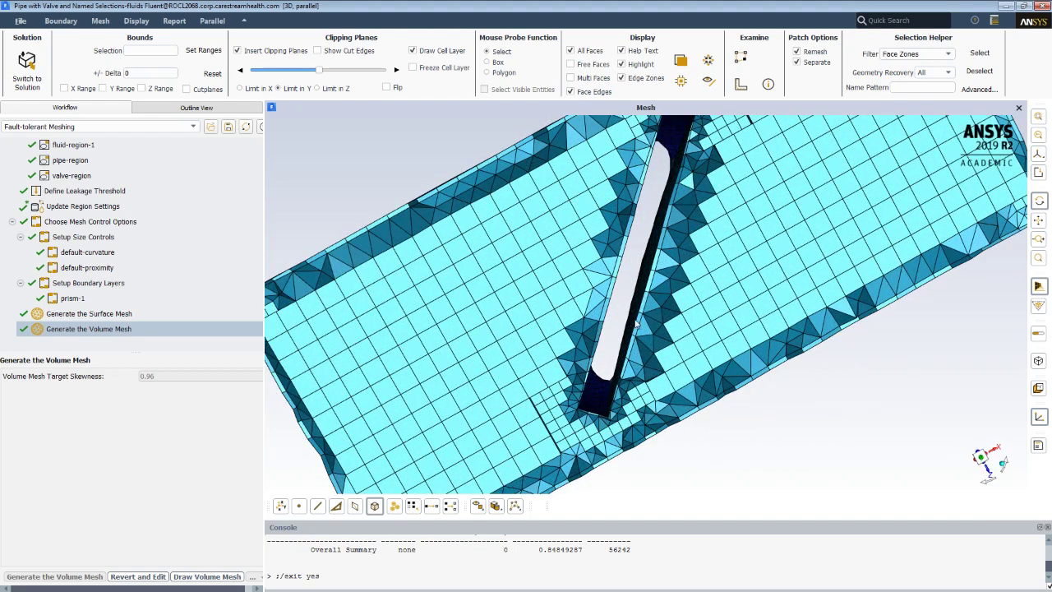
left_click_drag(530, 377, 555, 234)
left_click_drag(447, 273, 326, 306)
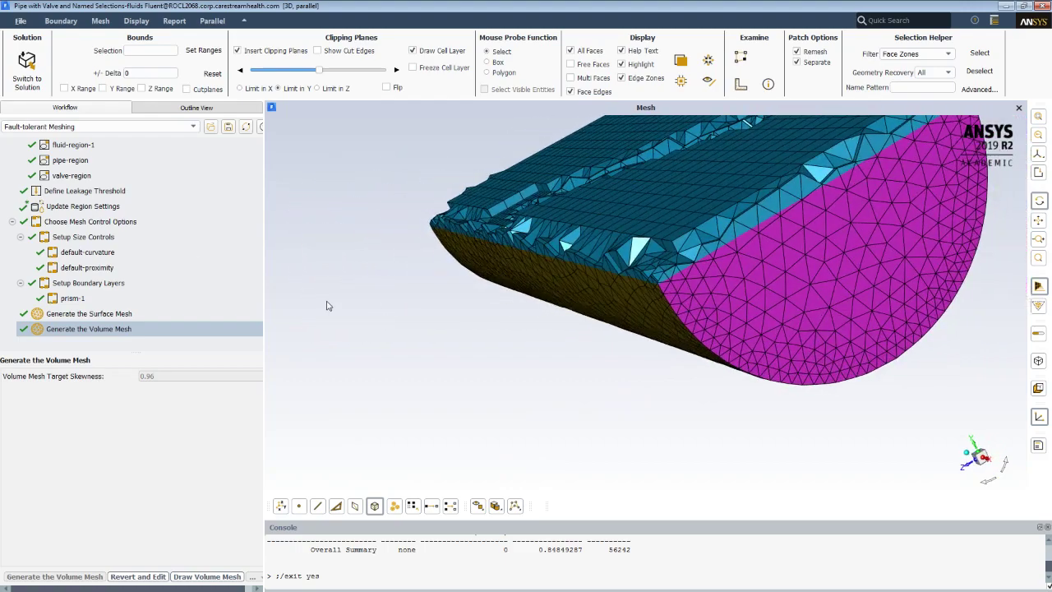
left_click_drag(447, 392, 521, 399)
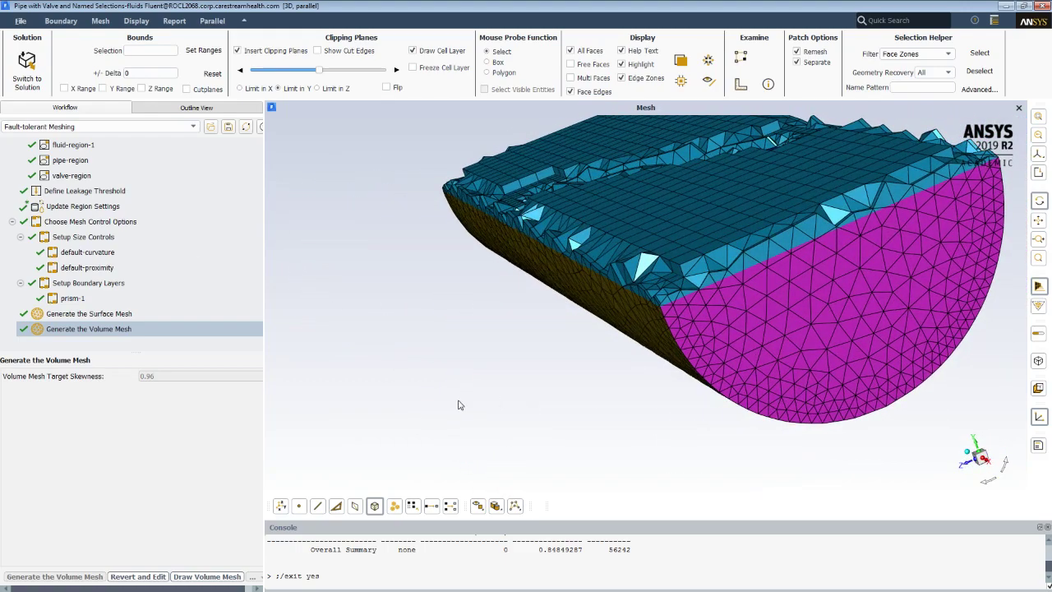
left_click_drag(503, 377, 381, 290)
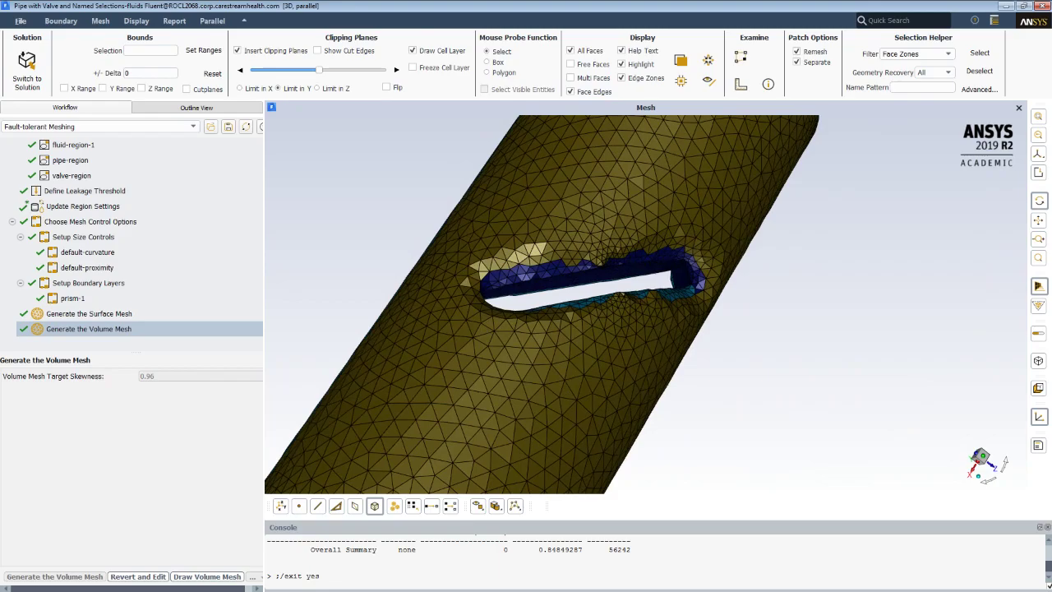